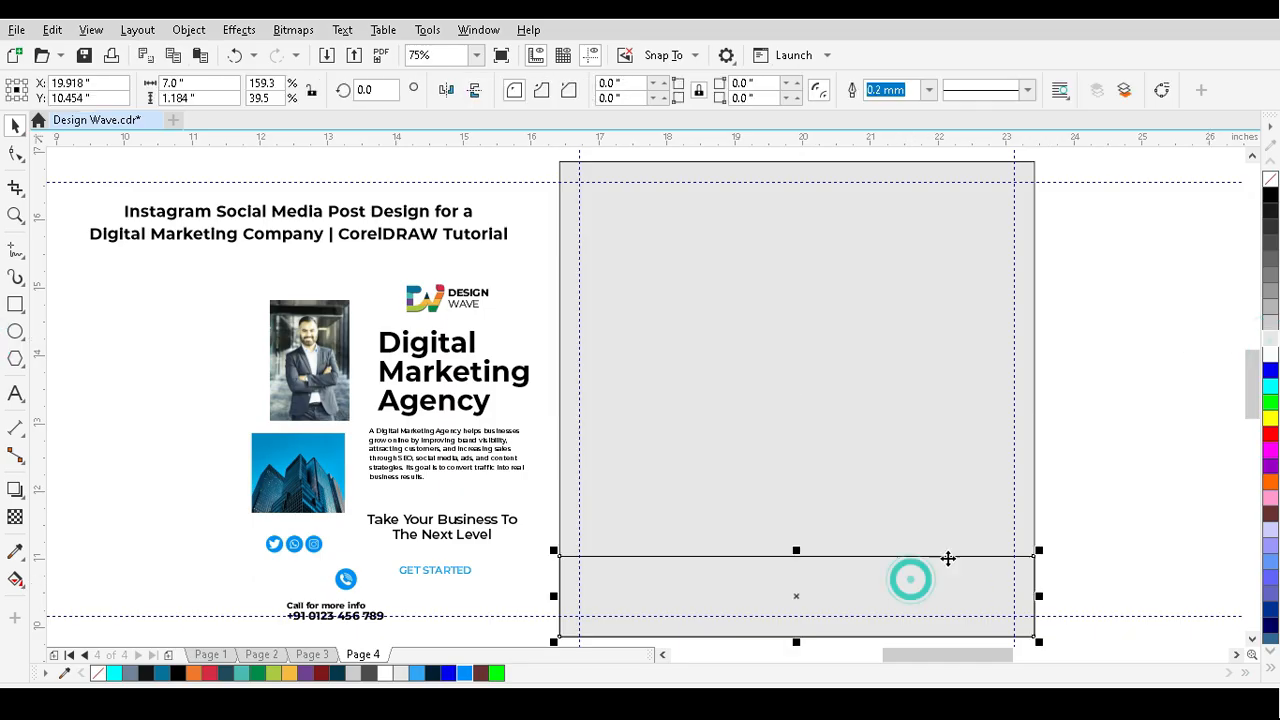
# - Fill the strip along the lower edge of the post square with white and remove its outline
pyautogui.click(1175, 410)
pyautogui.click(963, 589)
pyautogui.rightClick(1270, 180)
pyautogui.click(1152, 250)
pyautogui.click(863, 591)
pyautogui.press('F10')
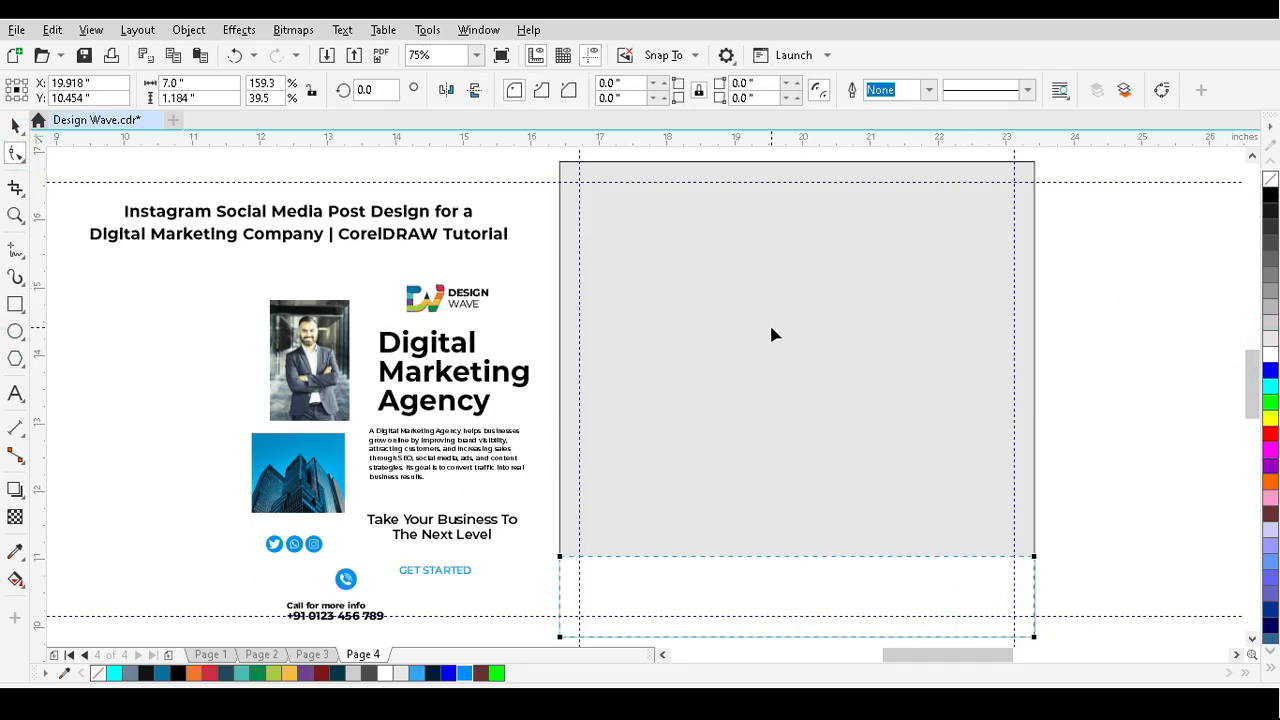
# - Add the text note "Ctrl+Q" in the empty area beside the post square
pyautogui.click(15, 123)
pyautogui.click(15, 393)
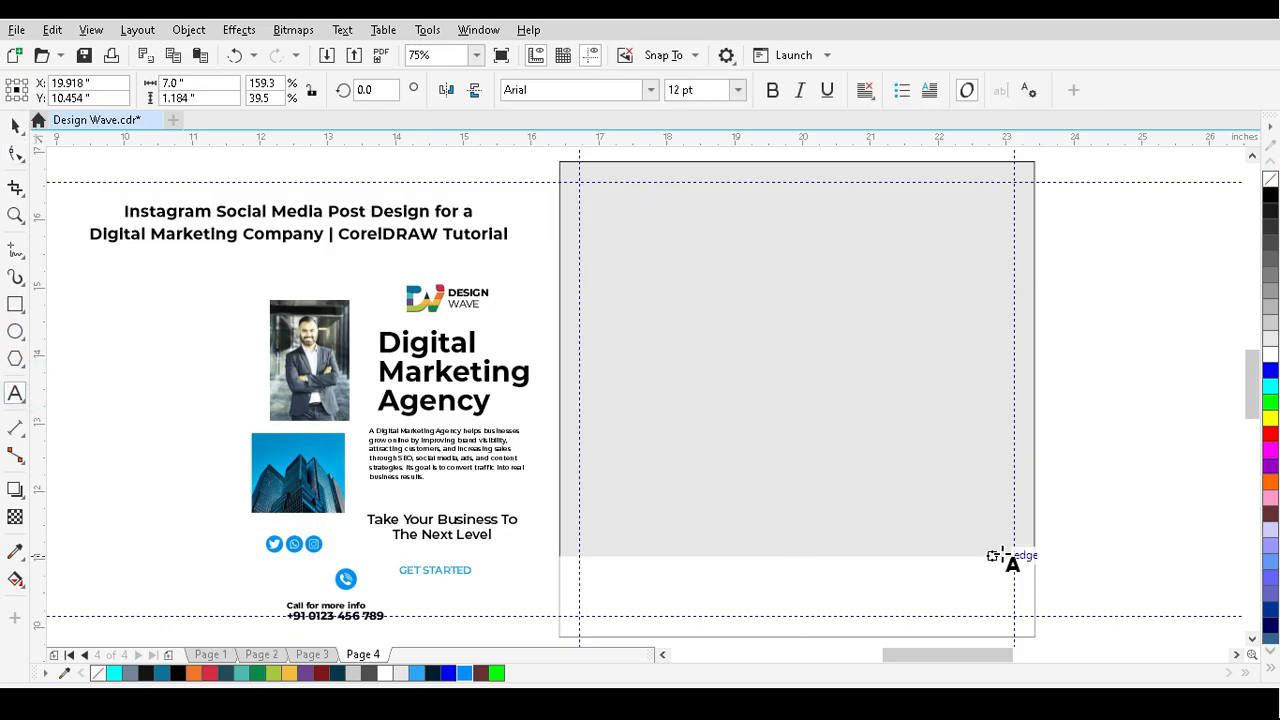
pyautogui.click(1088, 428)
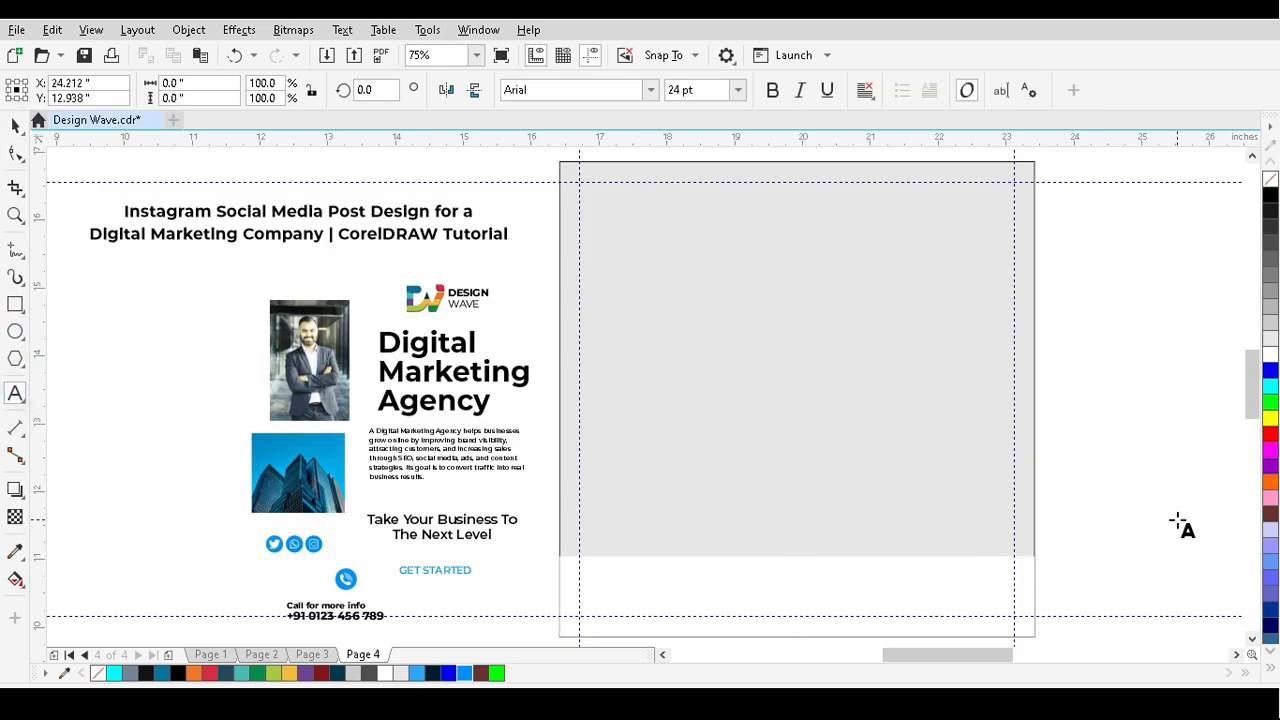
pyautogui.write('Ctrl+Q')
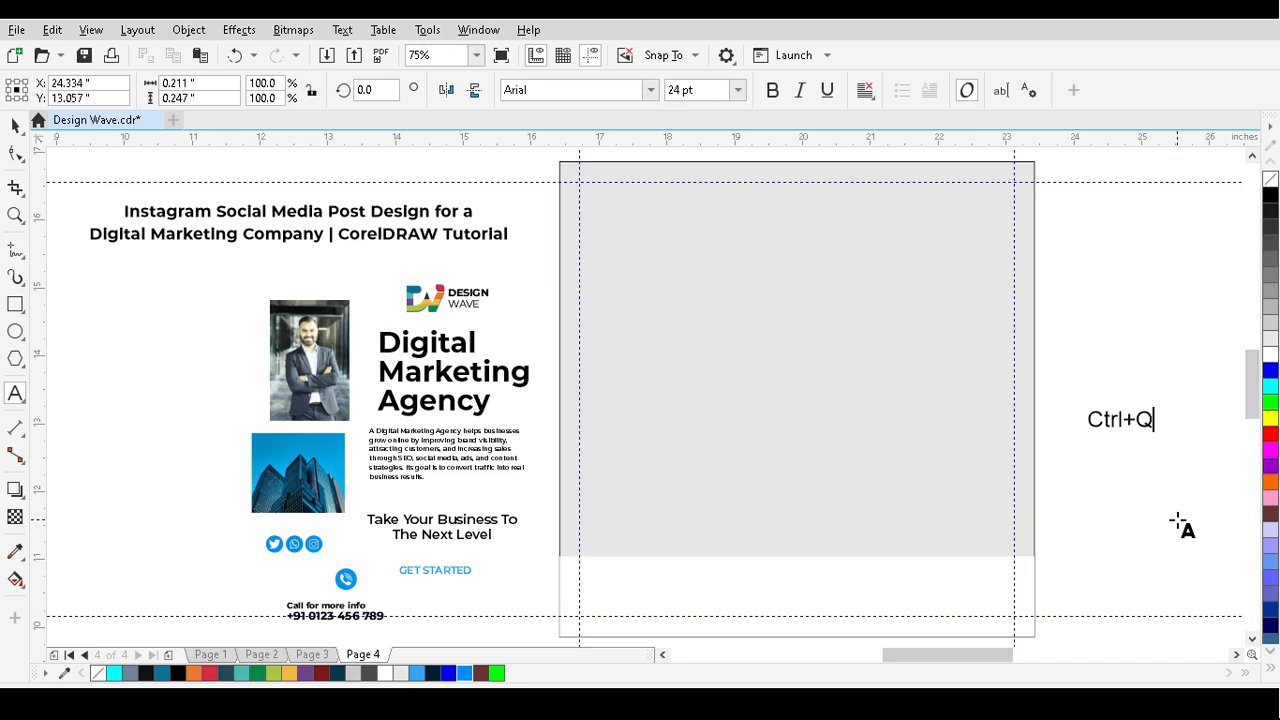
# - Convert the white strip to curves so that its nodes can be edited
pyautogui.click(15, 125)
pyautogui.click(686, 594)
pyautogui.click(733, 580)
pyautogui.press('F10')
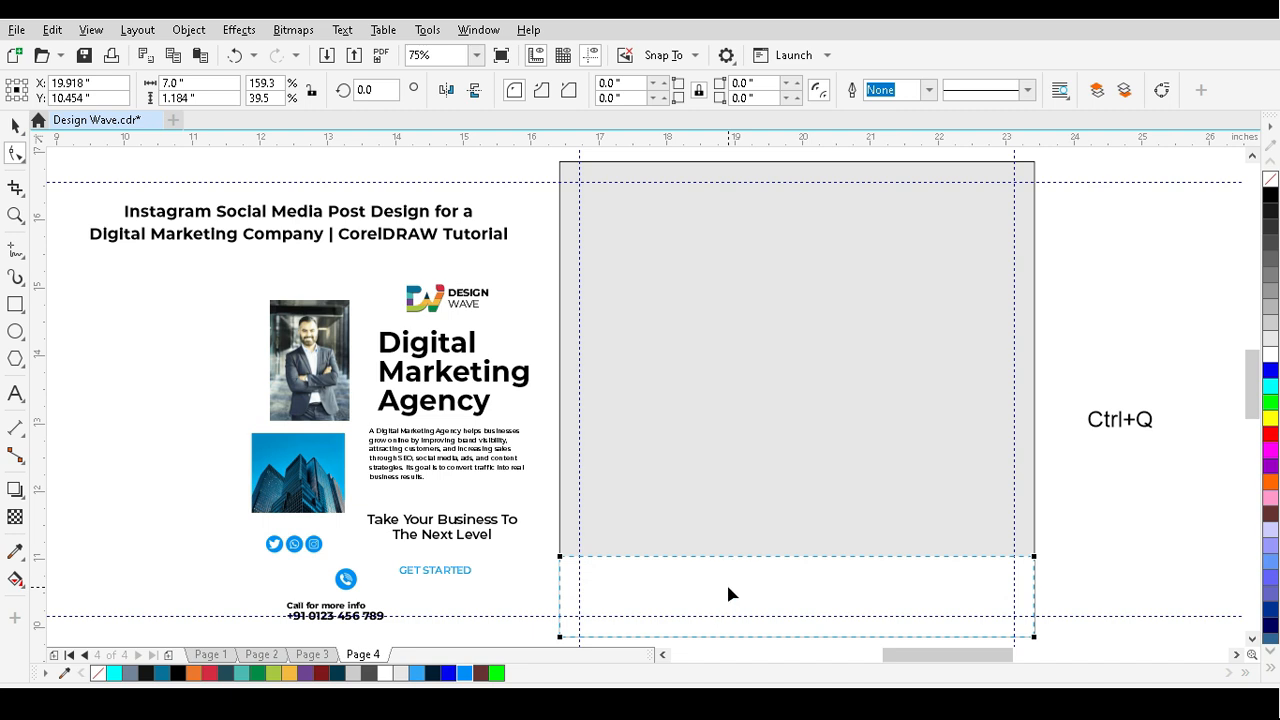
pyautogui.hotkey('ctrl', 'q')
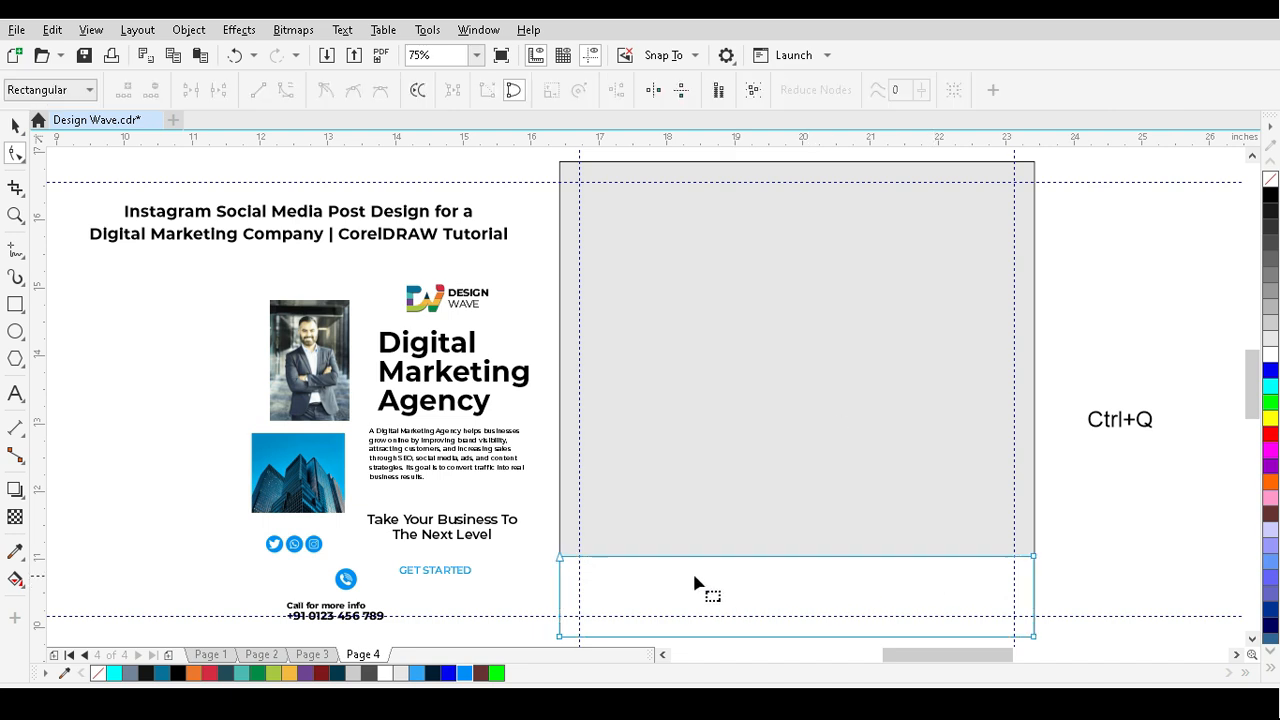
# - Raise the white strip's upper-right corner node and bend its straight upper edge into a smooth curve
pyautogui.click(1036, 558)
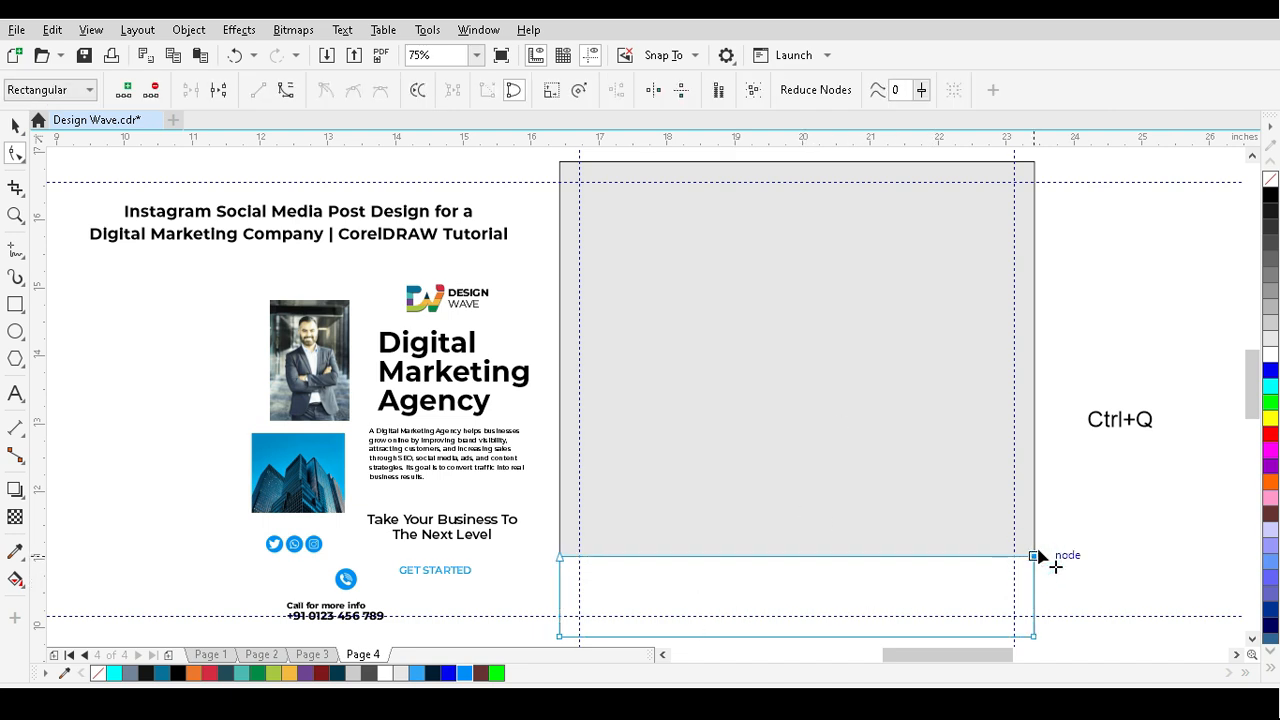
pyautogui.click(1006, 585)
pyautogui.moveTo(1033, 556); pyautogui.dragTo(1034, 460)
pyautogui.click(815, 506)
pyautogui.click(285, 90)
pyautogui.moveTo(884, 500); pyautogui.dragTo(924, 632)
pyautogui.moveTo(718, 525); pyautogui.dragTo(714, 607)
pyautogui.click(8, 122)
pyautogui.click(137, 354)
pyautogui.click(1106, 530)
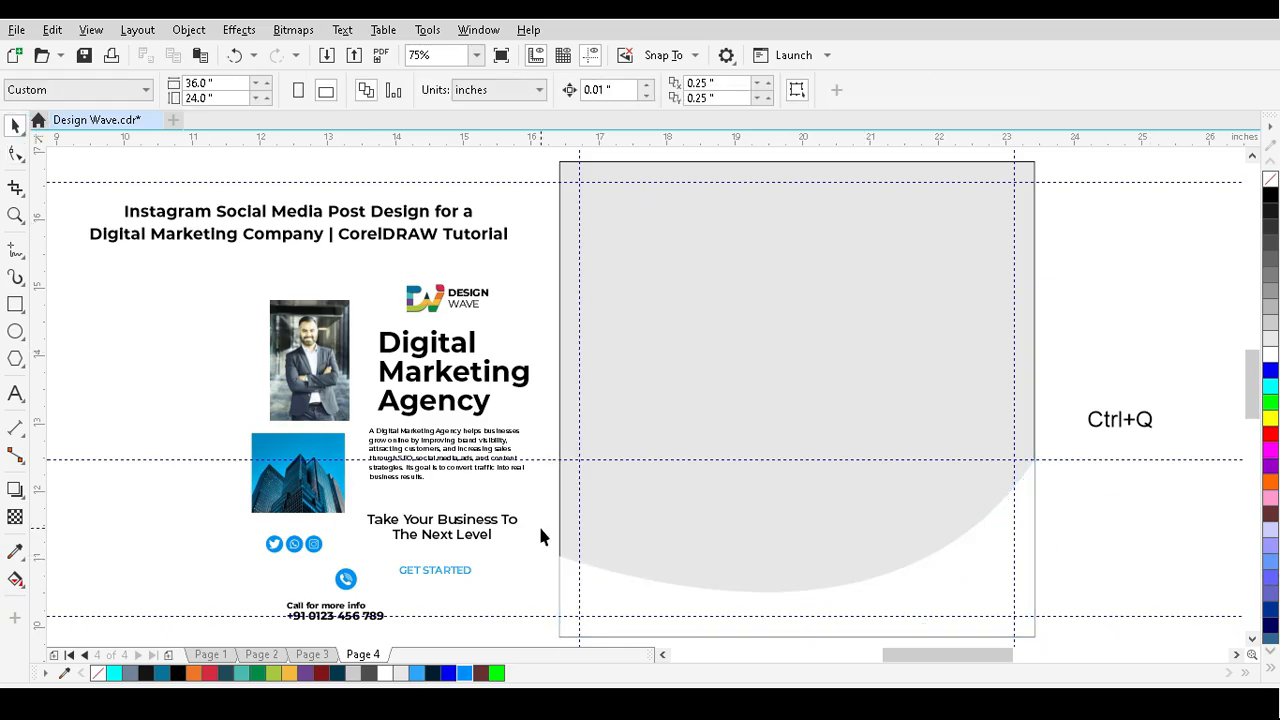
pyautogui.click(413, 572)
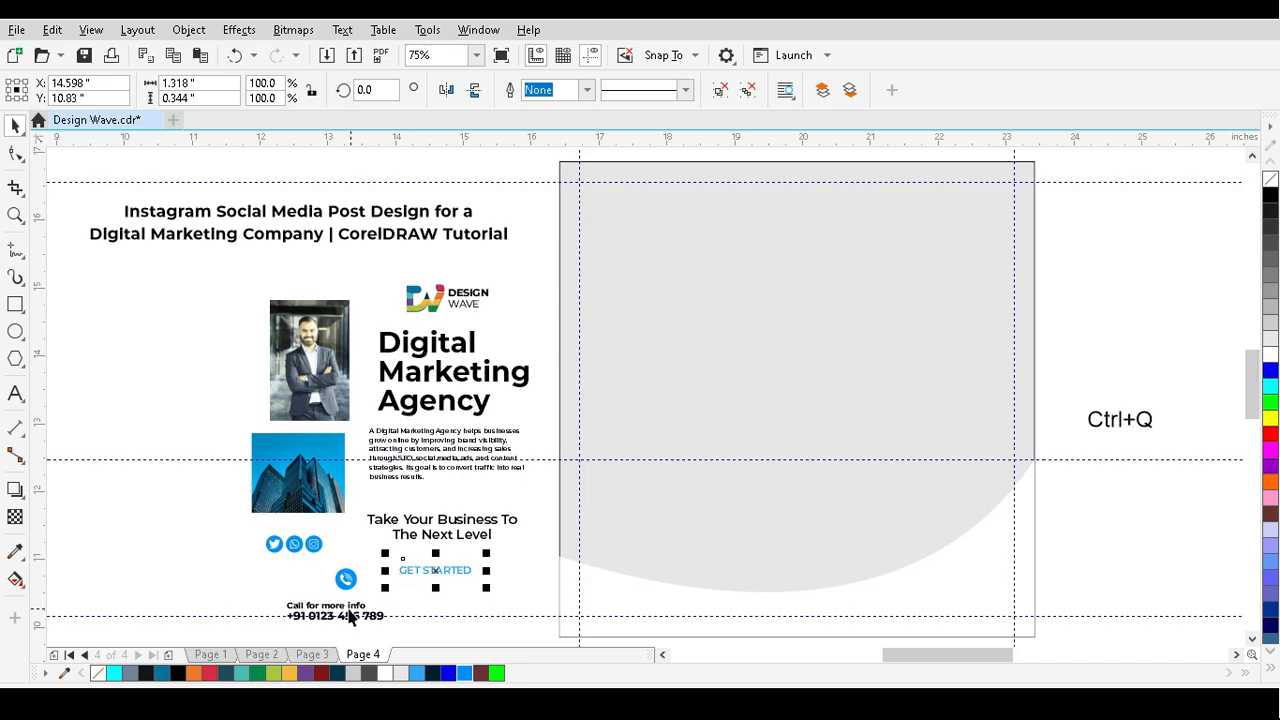
pyautogui.click(295, 541)
pyautogui.moveTo(295, 541); pyautogui.dragTo(630, 610)
pyautogui.hotkey('ctrl', 'z')
pyautogui.click(1140, 420)
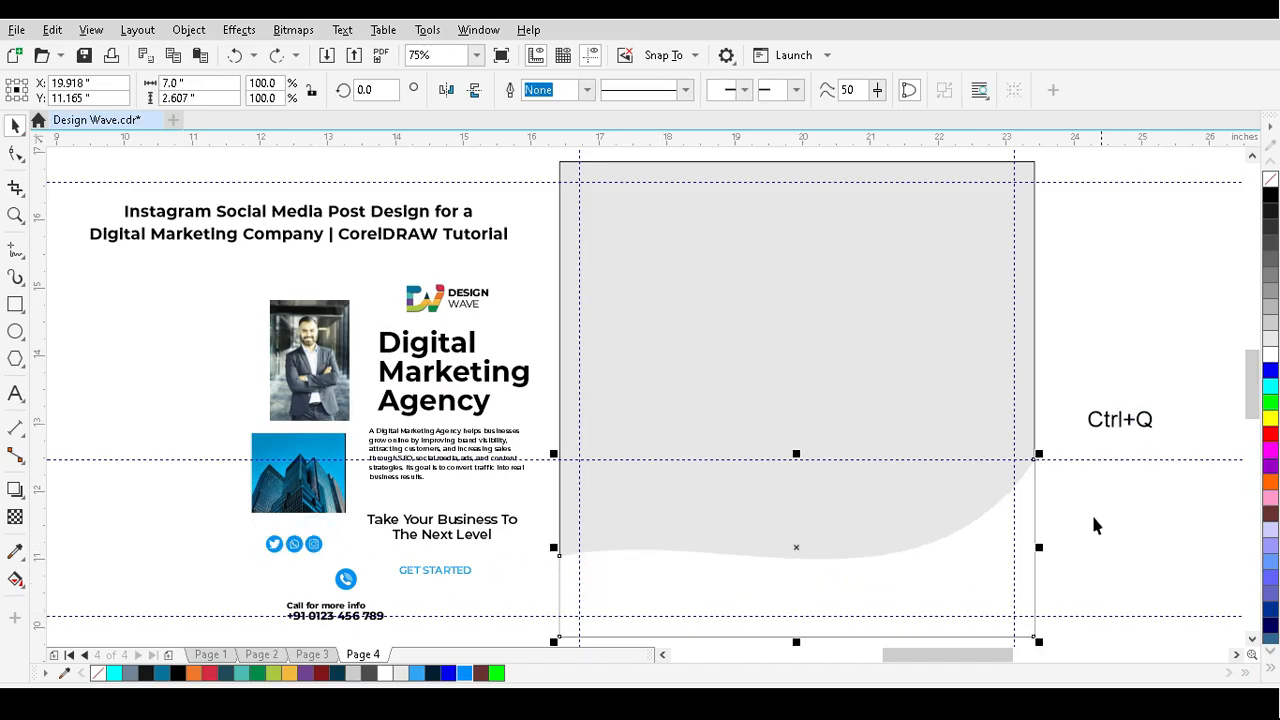
pyautogui.click(86, 283)
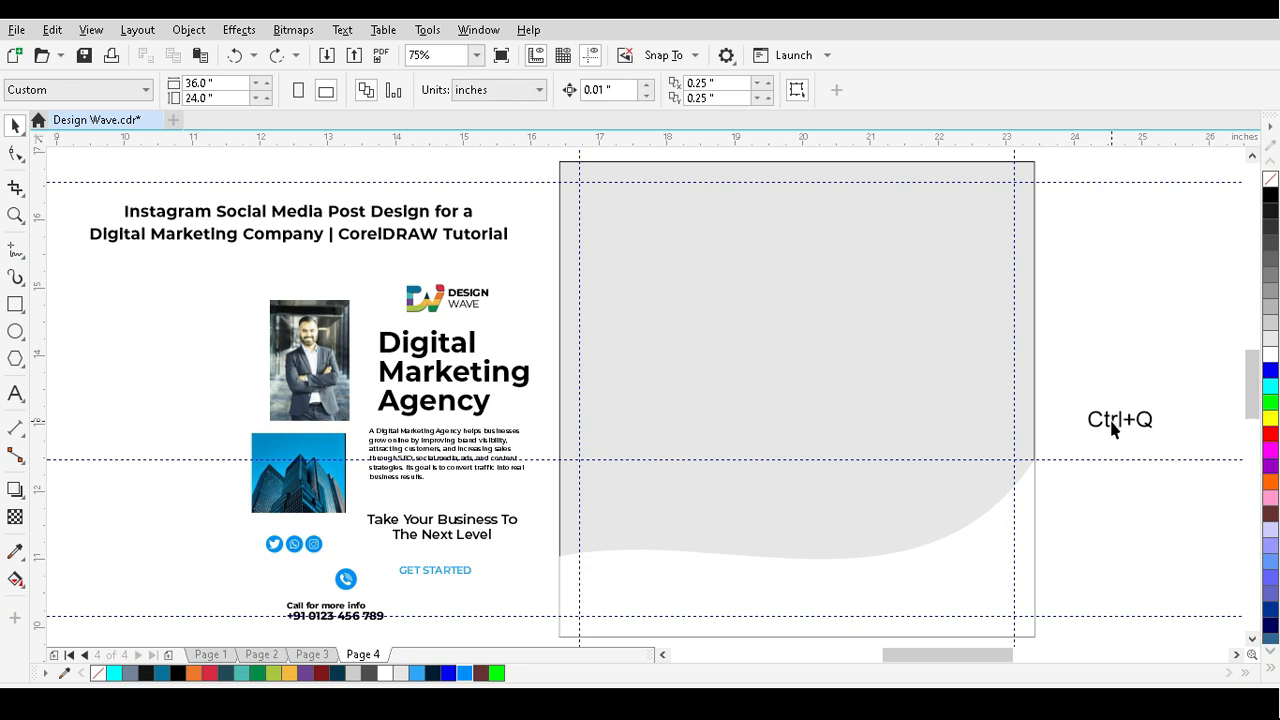
# - Place a copy of the "Ctrl+Q" note below the original and change its text to "Ctrl+pgUp"
pyautogui.moveTo(1111, 423); pyautogui.dragTo(1111, 503)
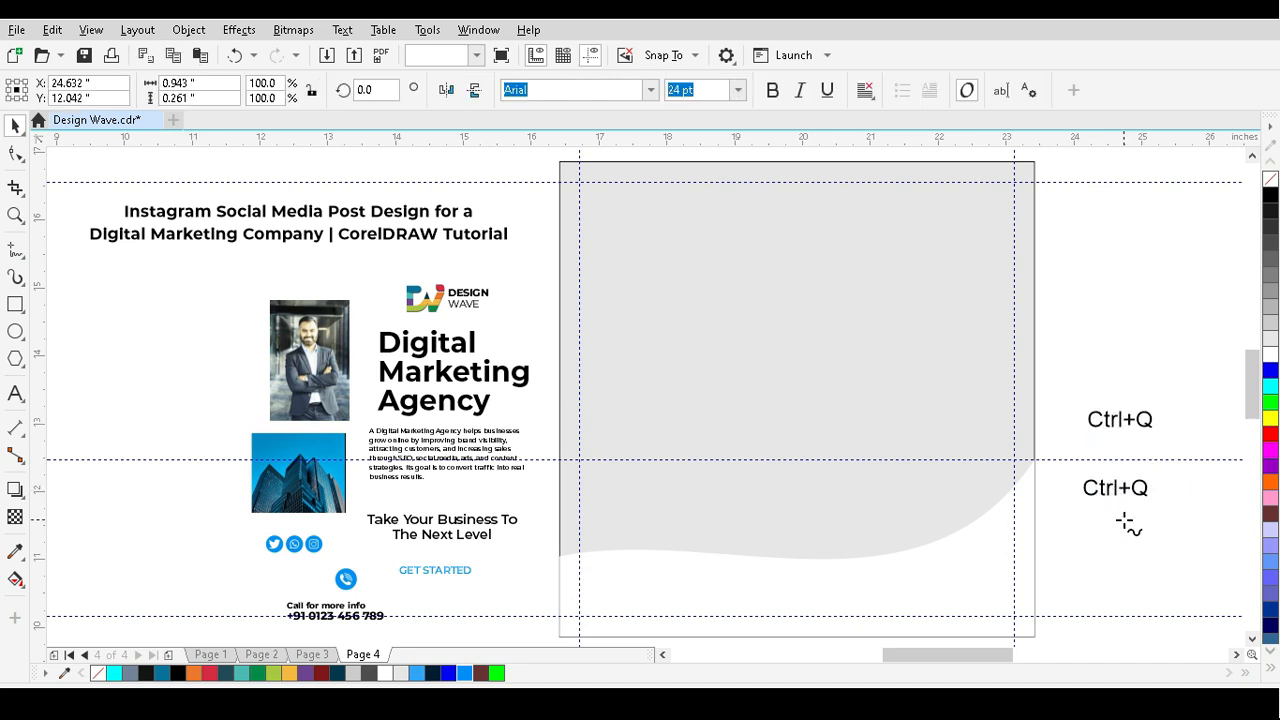
pyautogui.hotkey('ctrl', 'q')
pyautogui.press('Escape')
pyautogui.doubleClick(1115, 489)
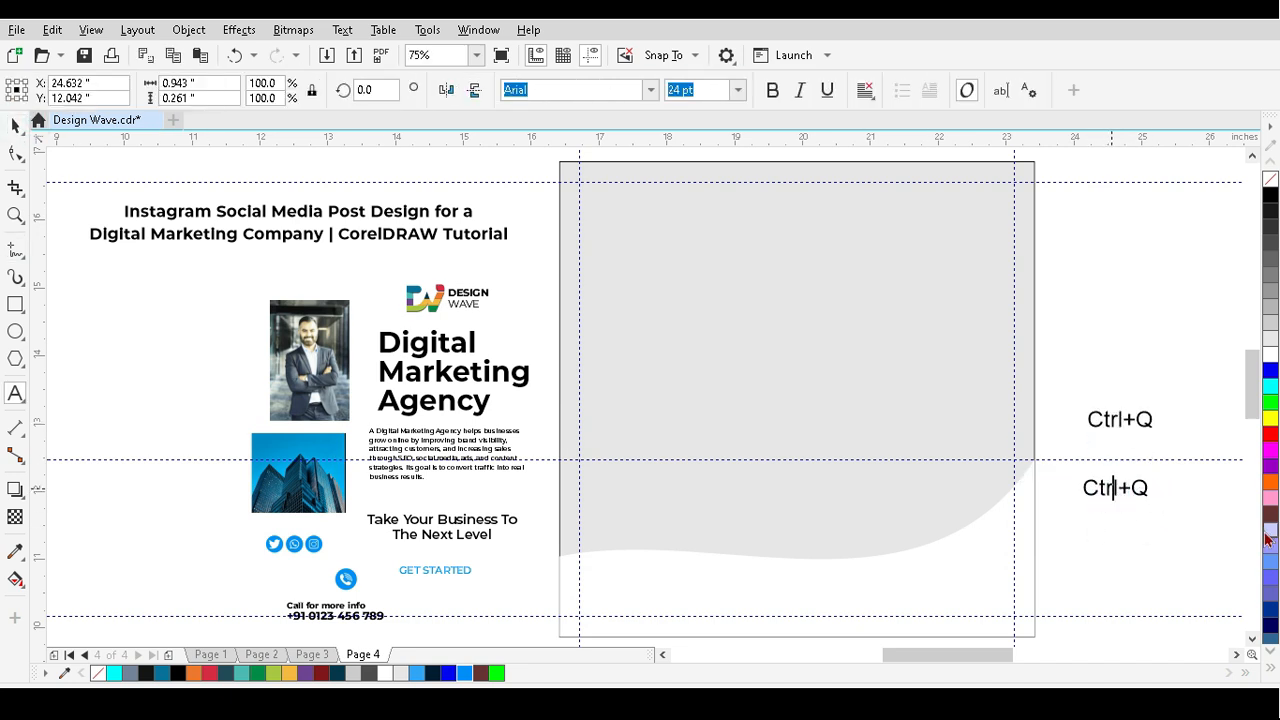
pyautogui.hotkey('ctrl', 'a')
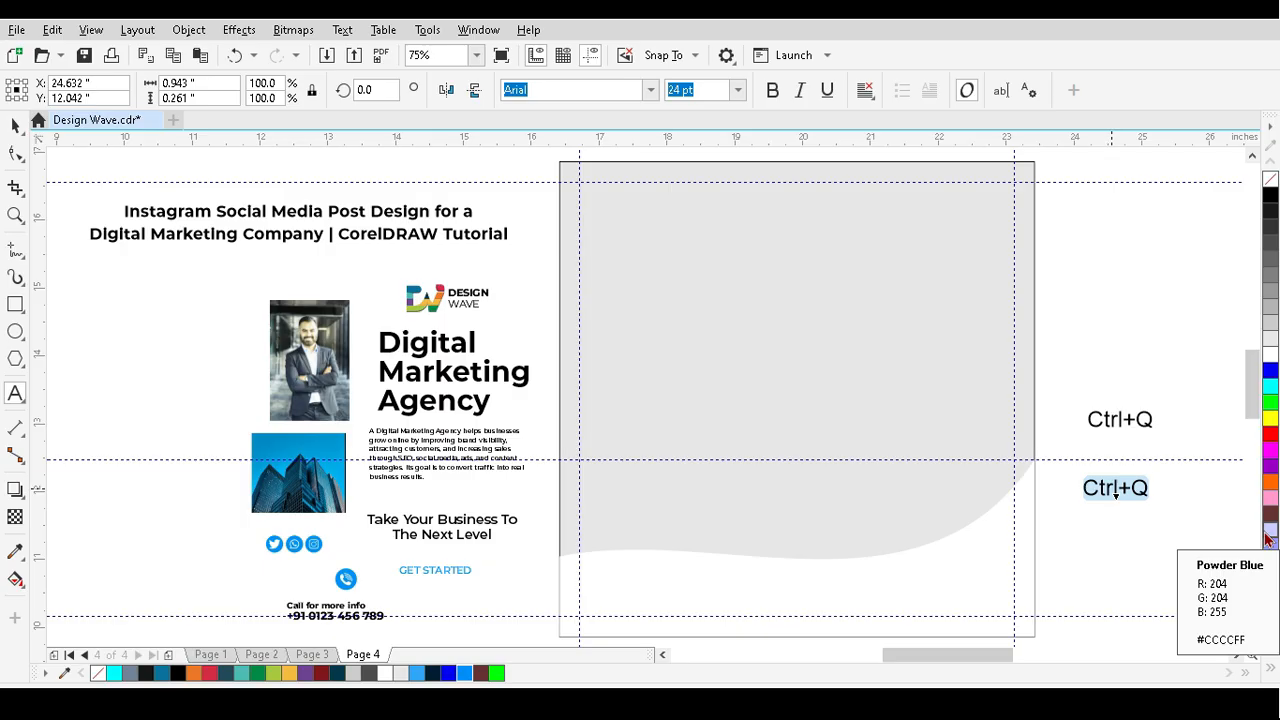
pyautogui.press('Right')
pyautogui.press('BackSpace')
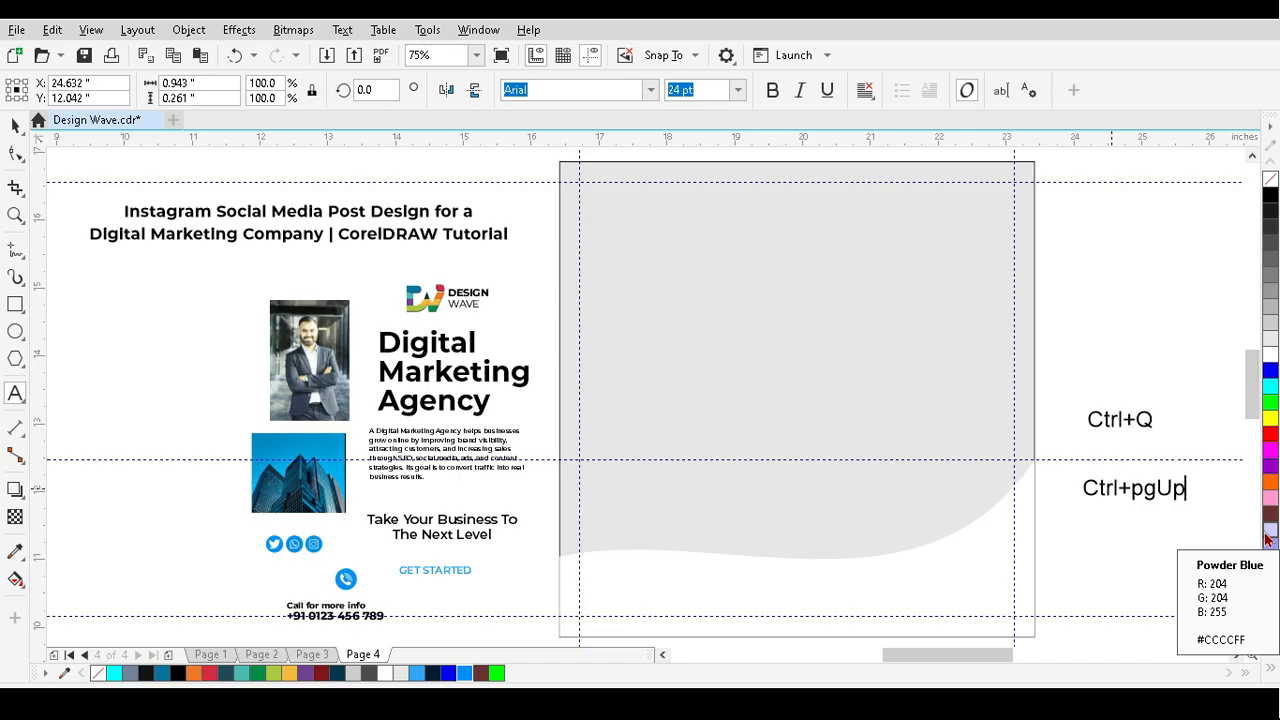
# - Move the social media icons onto the lower-left part of the white wave, against the margin guide
pyautogui.click(15, 125)
pyautogui.moveTo(286, 553); pyautogui.dragTo(600, 613)
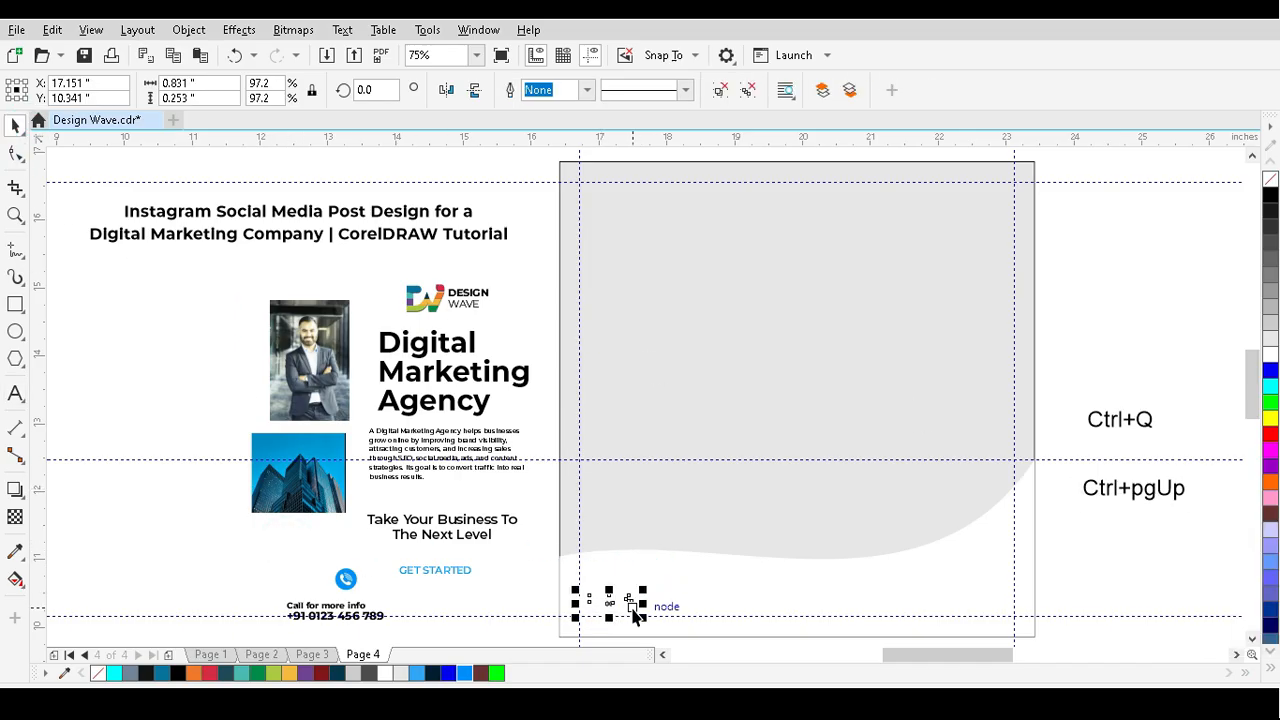
pyautogui.click(935, 600)
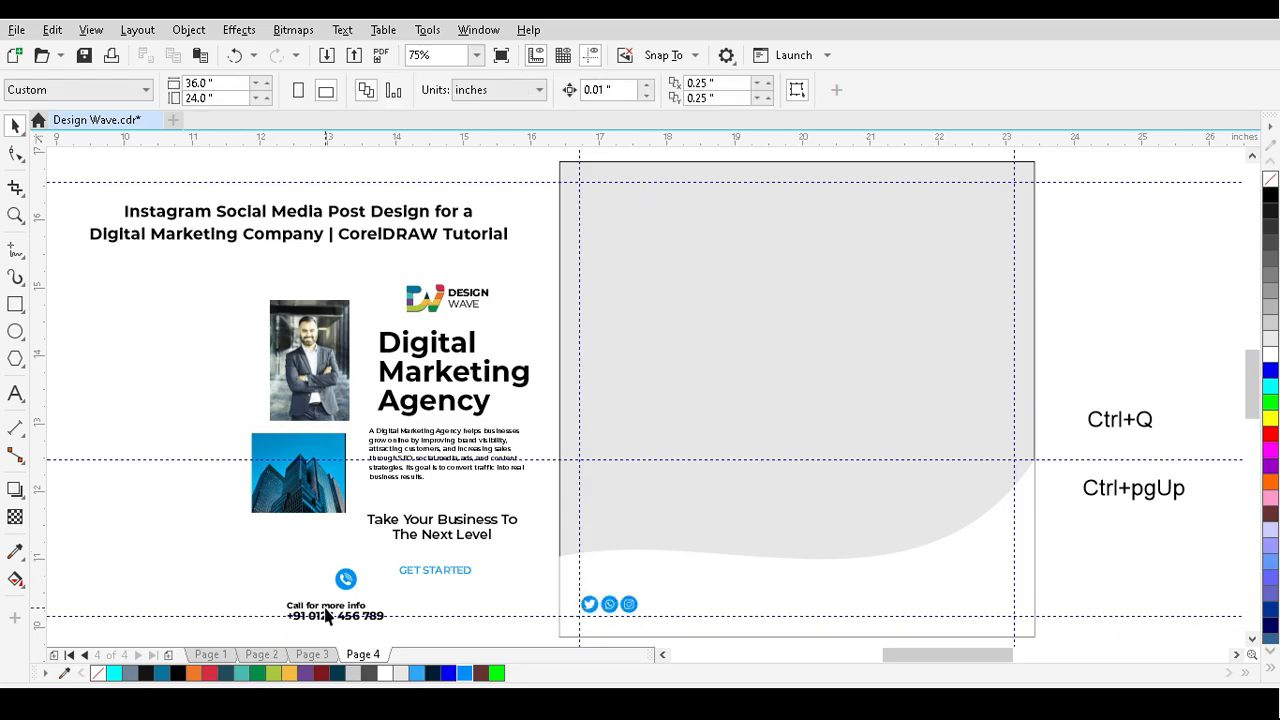
# - Place the phone icon and the "Call for more info" contact text side by side in front of the white wave
pyautogui.moveTo(345, 578); pyautogui.dragTo(835, 600)
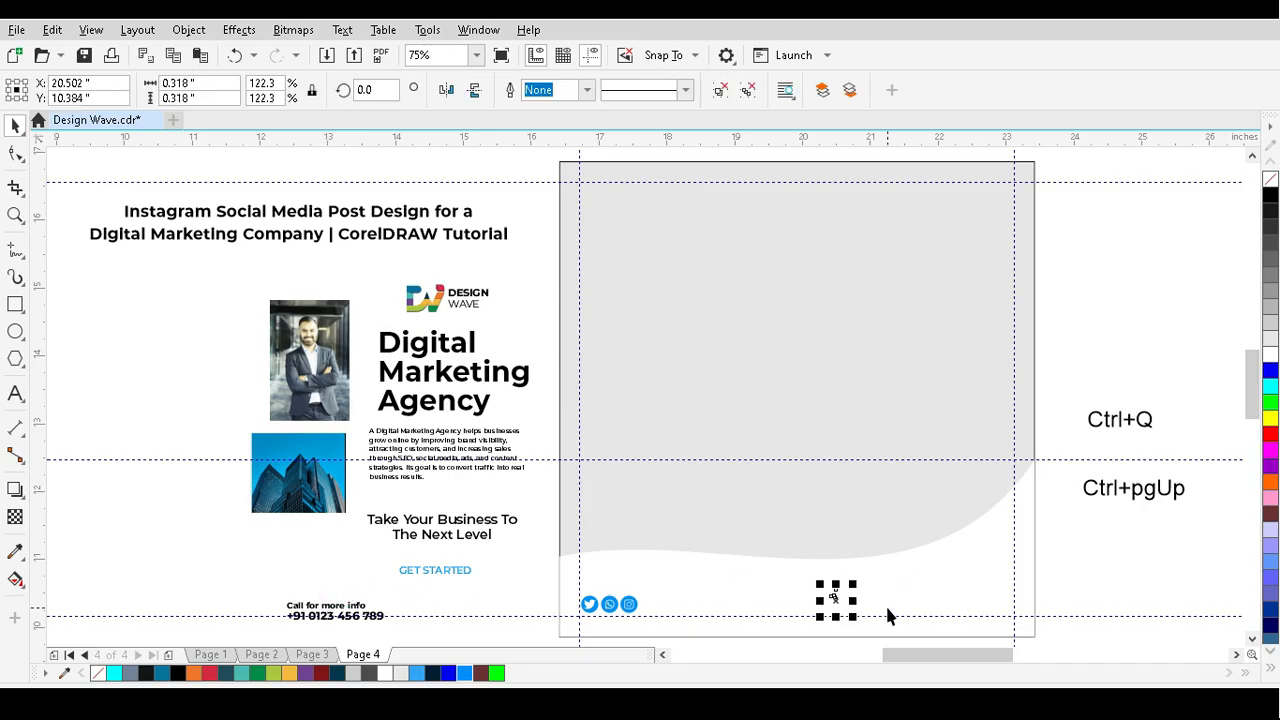
pyautogui.click(913, 277)
pyautogui.click(980, 570)
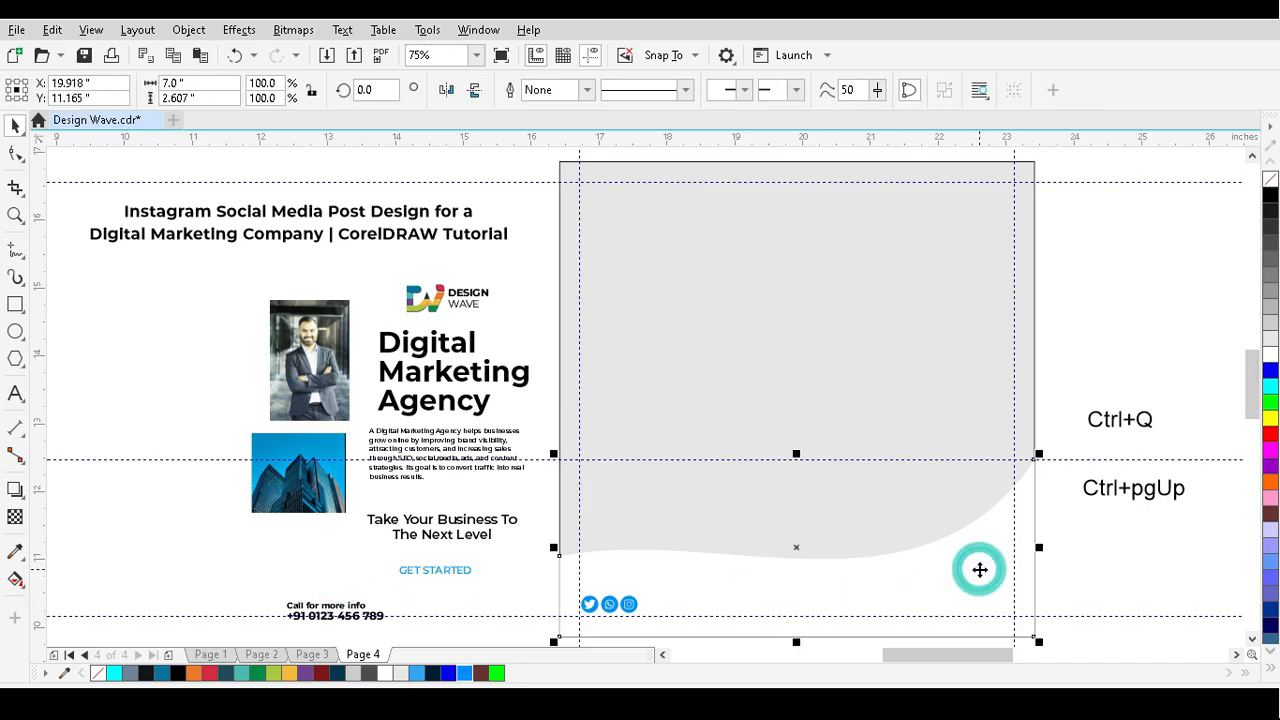
pyautogui.click(1080, 580)
pyautogui.click(345, 616)
pyautogui.click(336, 606)
pyautogui.moveTo(365, 604); pyautogui.dragTo(915, 606)
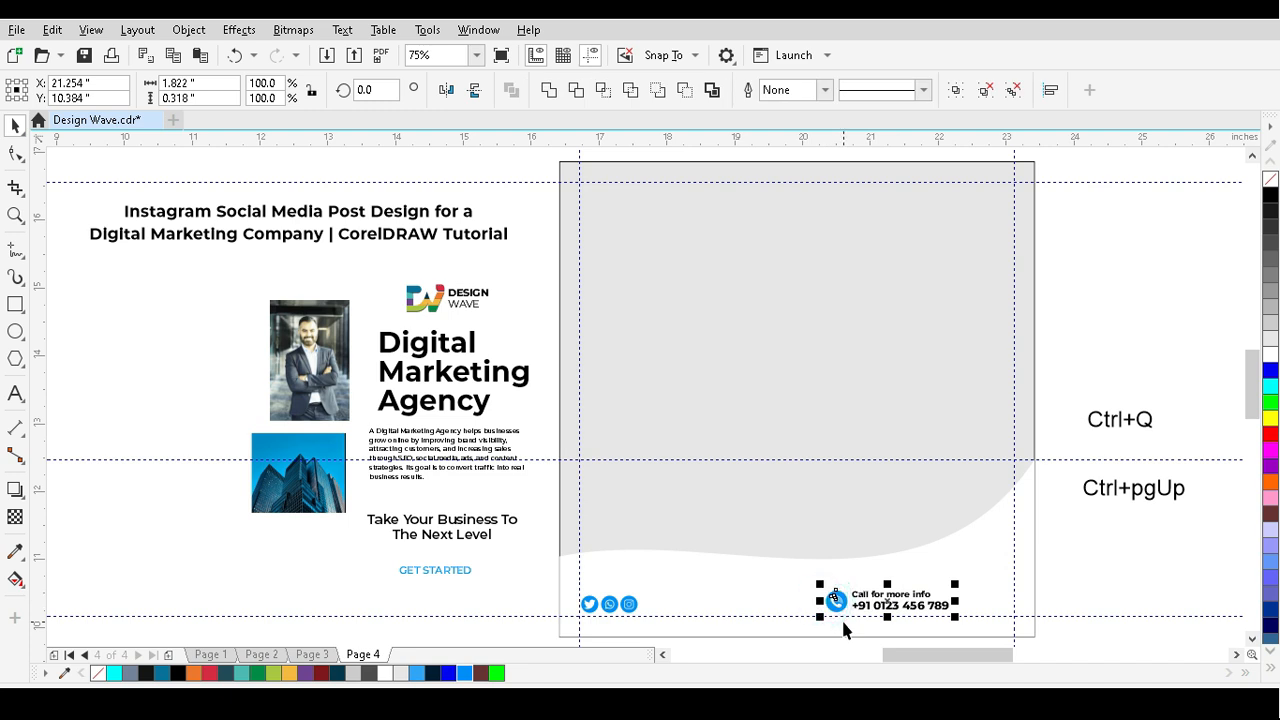
# - Group the phone icon with the contact text and move the group to the post's right margin guide
pyautogui.moveTo(1075, 570); pyautogui.dragTo(783, 640)
pyautogui.hotkey('ctrl', 'g')
pyautogui.moveTo(909, 602); pyautogui.dragTo(970, 600)
pyautogui.click(1079, 604)
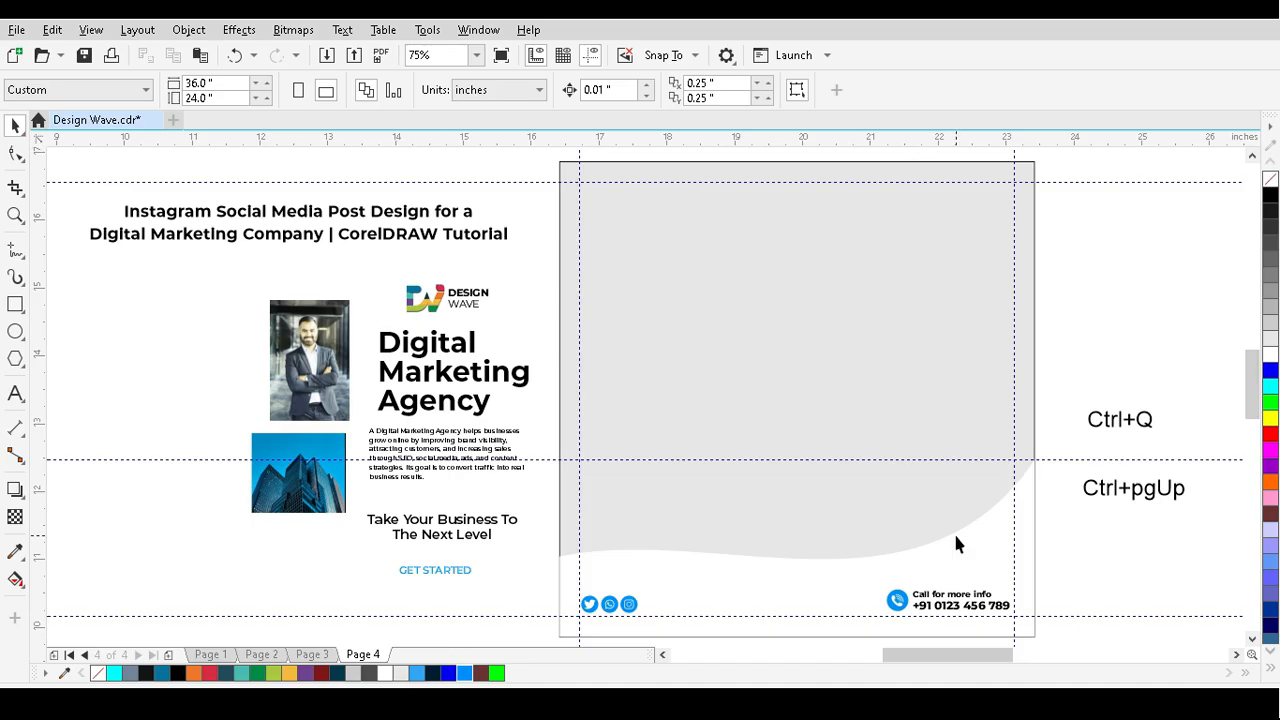
# - Make a narrowed copy of the gray square, about 2.34 inches wide, along the post's right edge
pyautogui.click(654, 440)
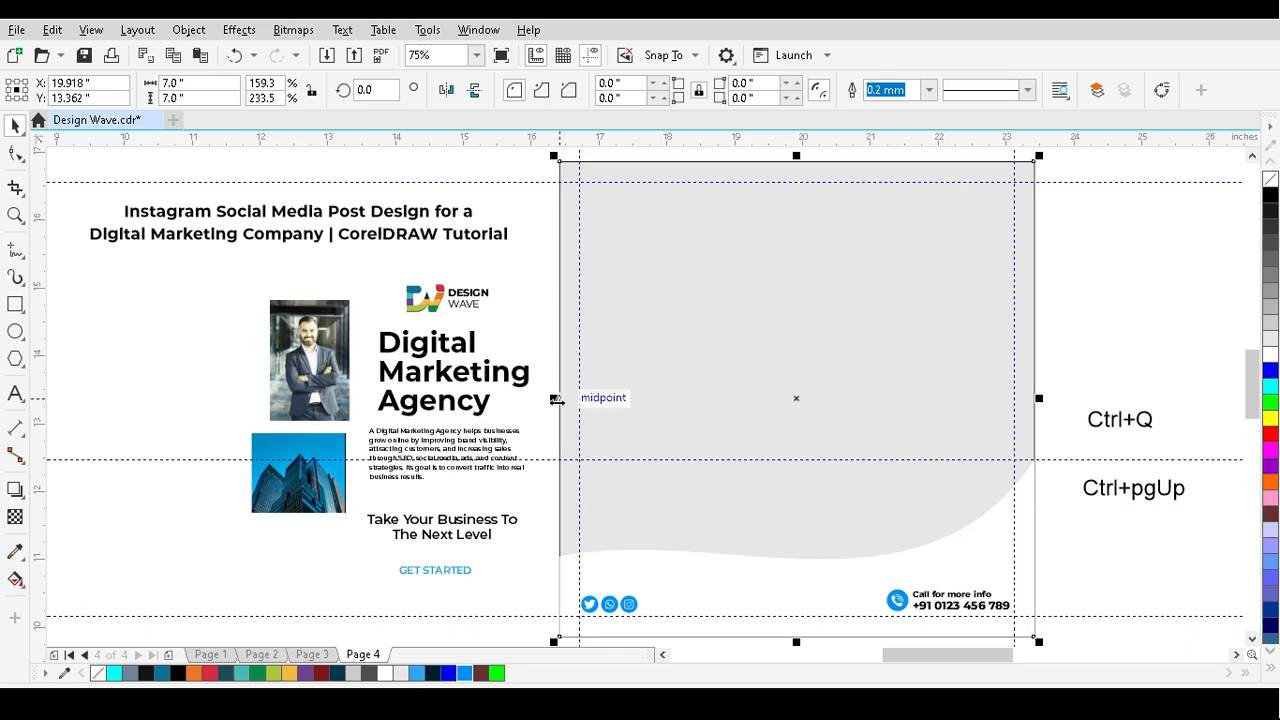
pyautogui.moveTo(556, 400); pyautogui.dragTo(872, 410)
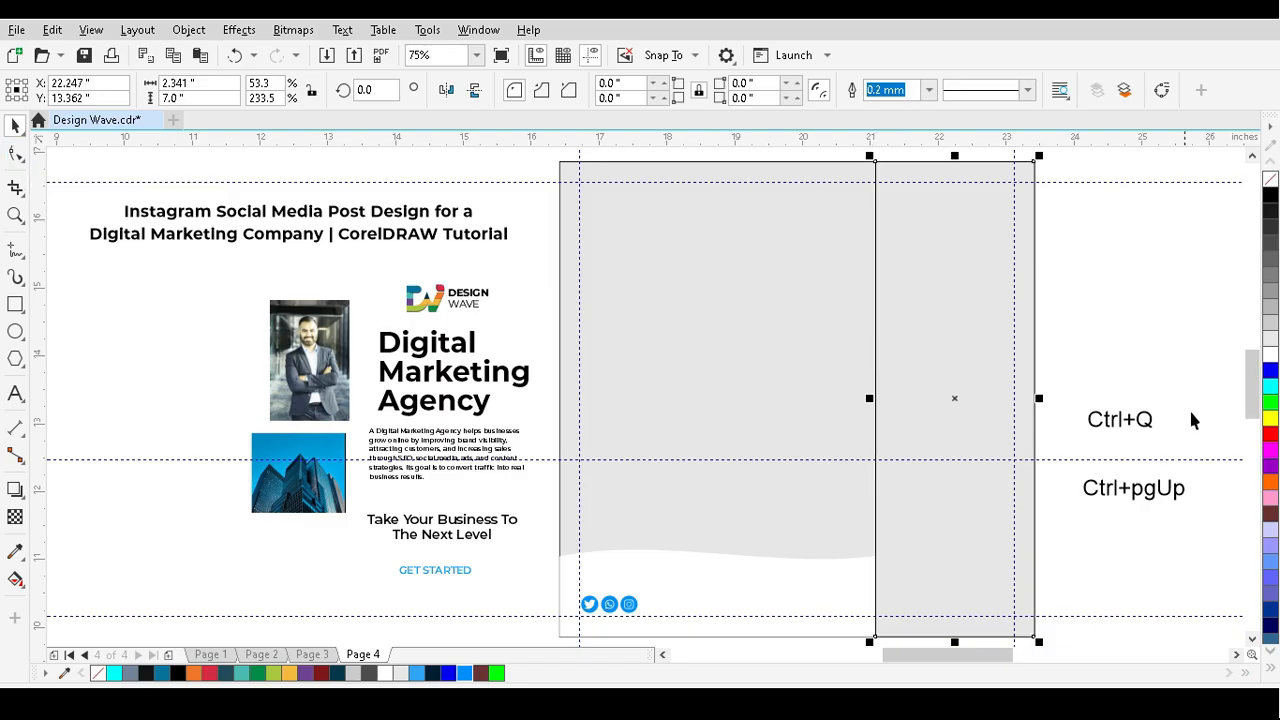
pyautogui.click(1120, 422)
# - Convert the narrow panel to curves and reshape its left side into an S-curve, shifting the lower-left node inward
pyautogui.click(984, 345)
pyautogui.click(16, 153)
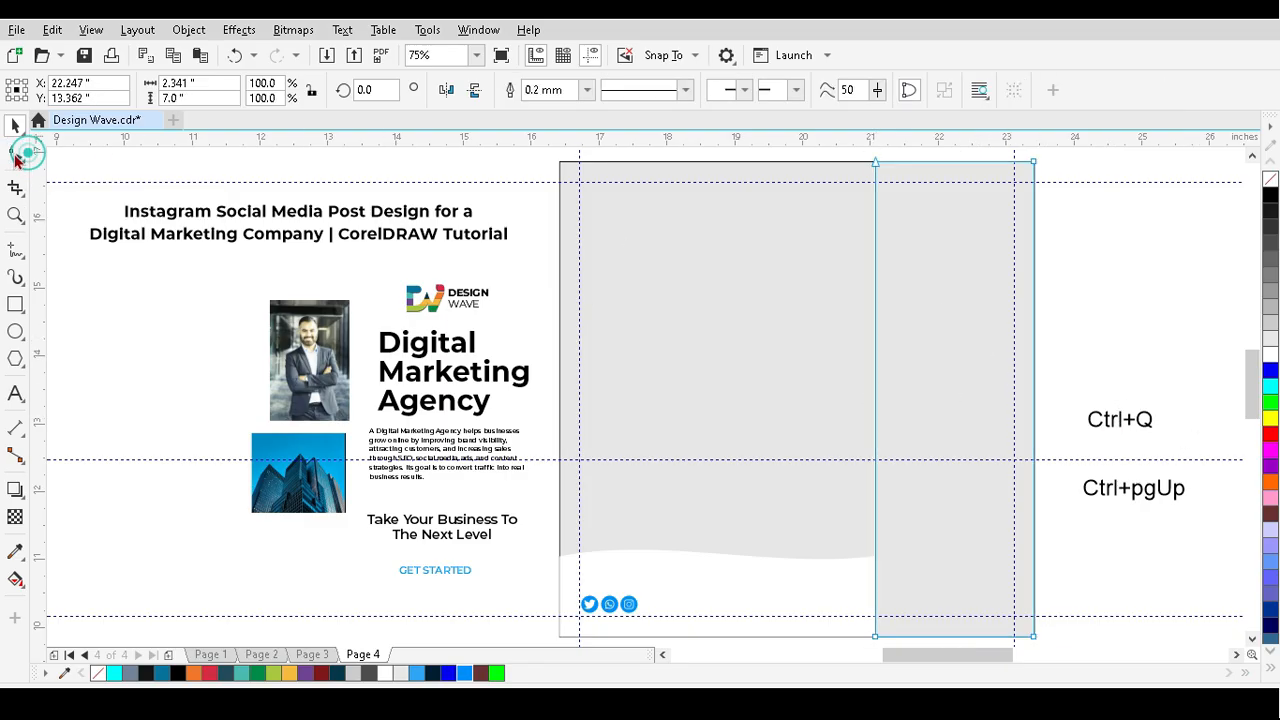
pyautogui.click(874, 270)
pyautogui.moveTo(874, 320); pyautogui.dragTo(737, 314)
pyautogui.moveTo(874, 637); pyautogui.dragTo(970, 575)
pyautogui.scroll(-2, 822, 436)
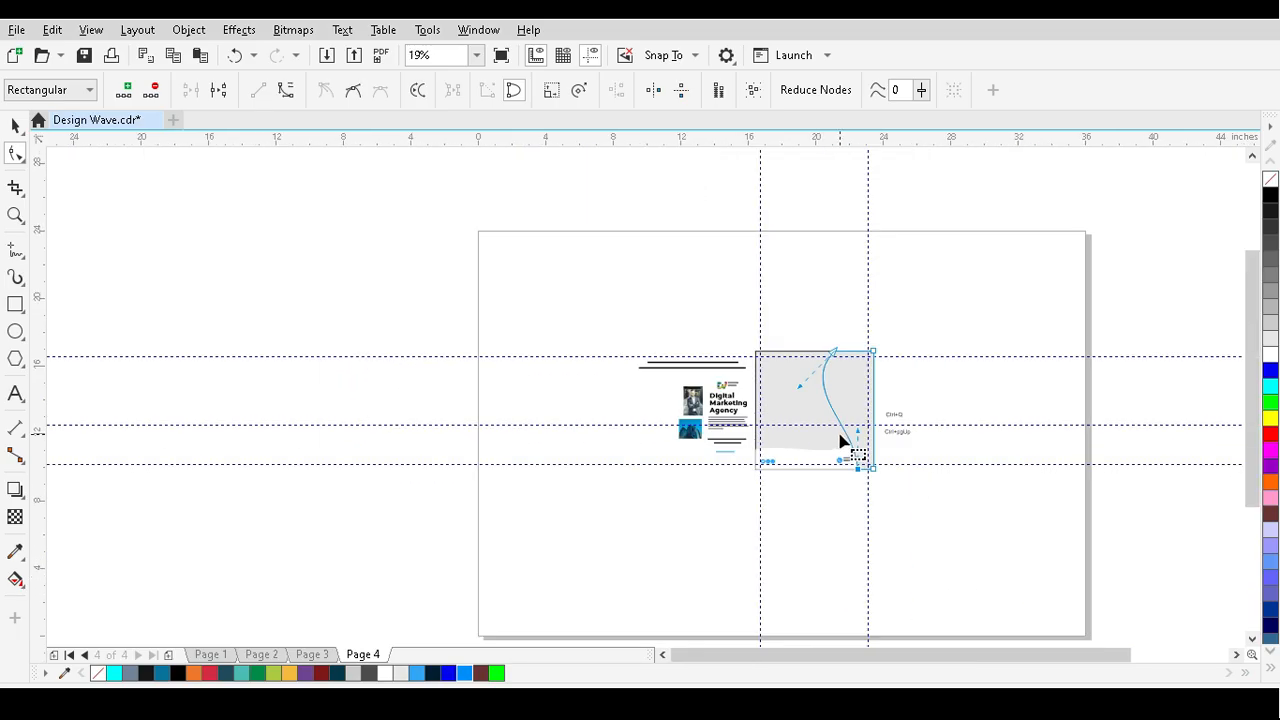
pyautogui.scroll(2, 840, 440)
pyautogui.press('space')
pyautogui.click(1074, 286)
pyautogui.scroll(-2, 768, 340)
pyautogui.scroll(2, 768, 340)
pyautogui.scroll(-2, 740, 345)
pyautogui.scroll(2, 722, 340)
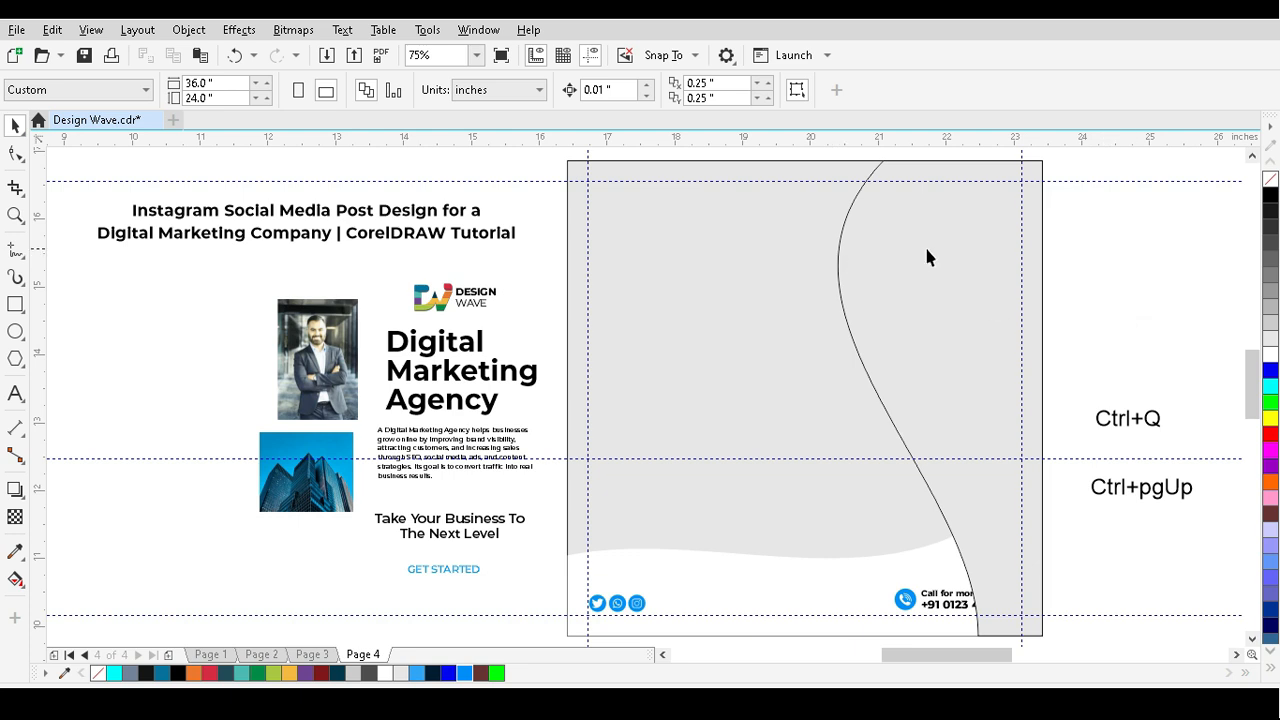
pyautogui.click(989, 372)
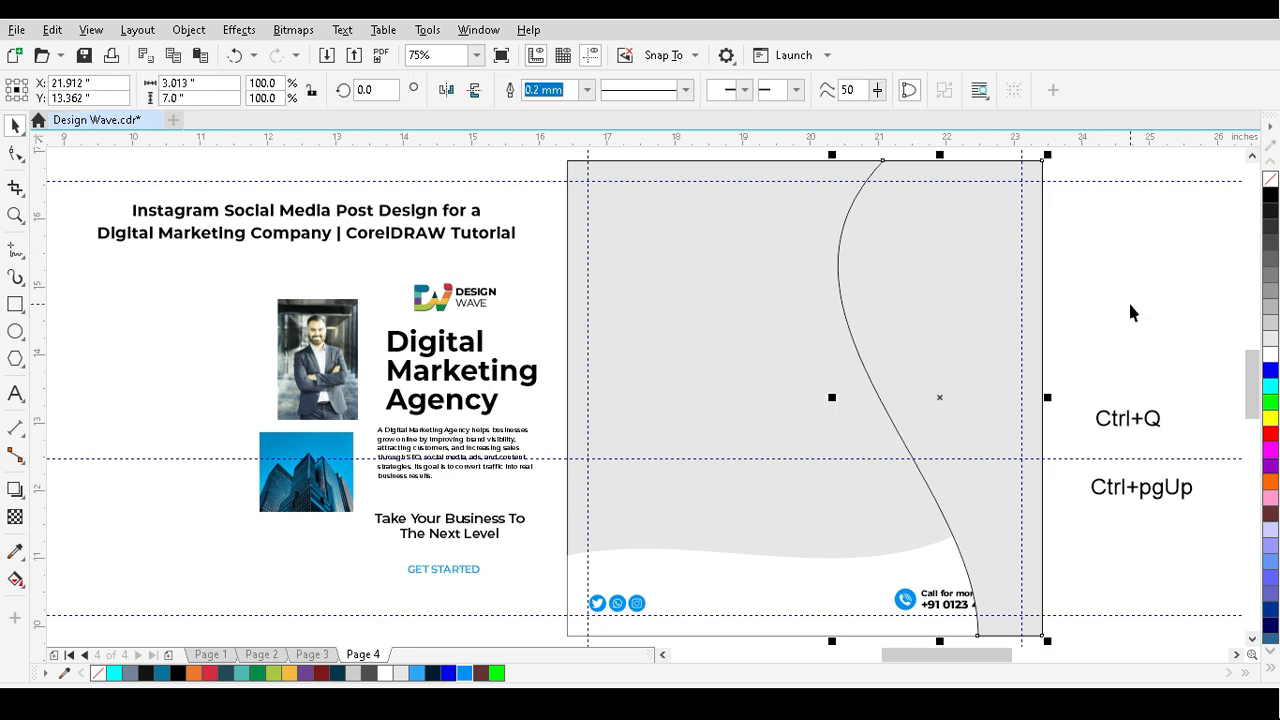
pyautogui.press('Escape')
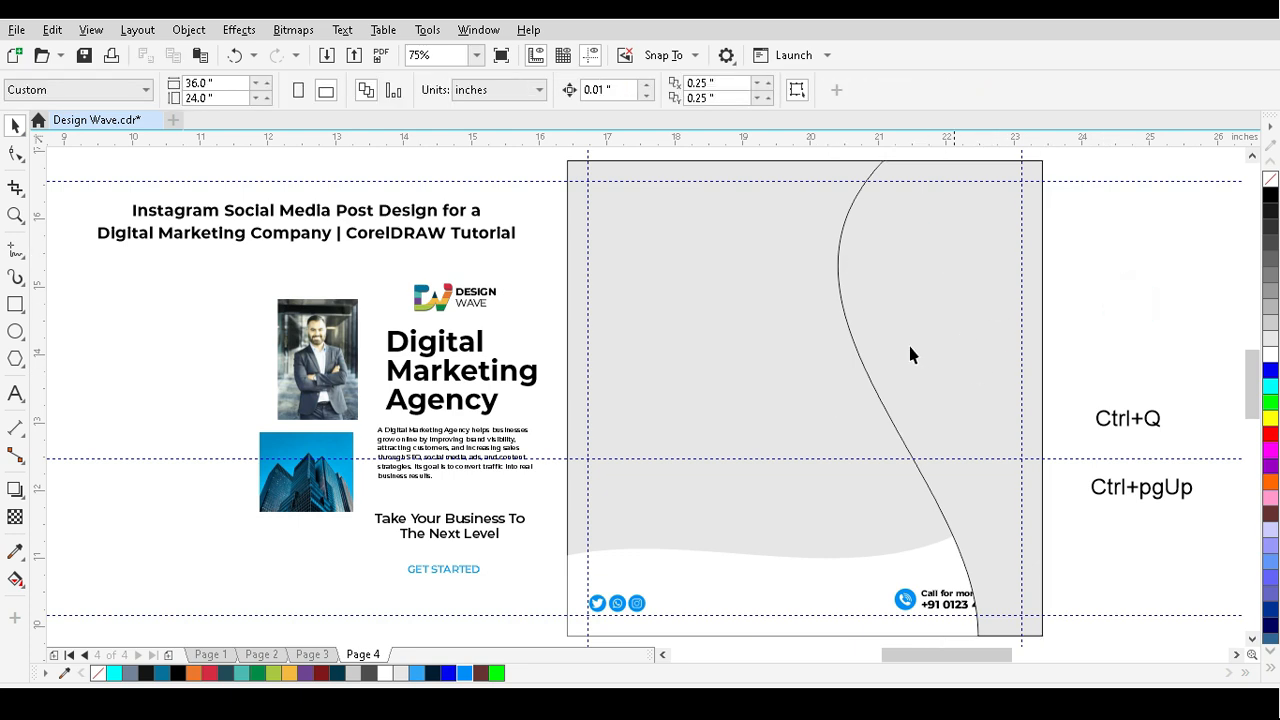
# - PowerClip the portrait photo inside the curved panel and send the panel behind the white wave and contact details
pyautogui.click(326, 381)
pyautogui.rightClick(328, 380)
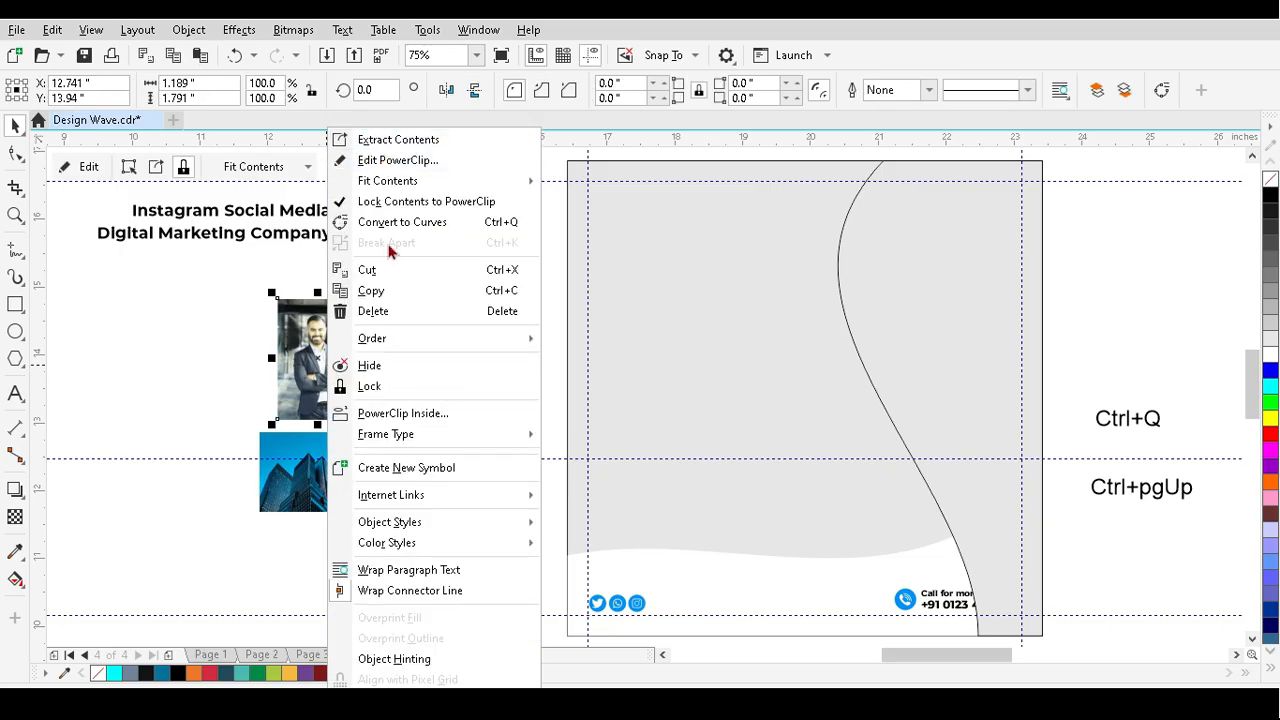
pyautogui.click(376, 410)
pyautogui.click(995, 320)
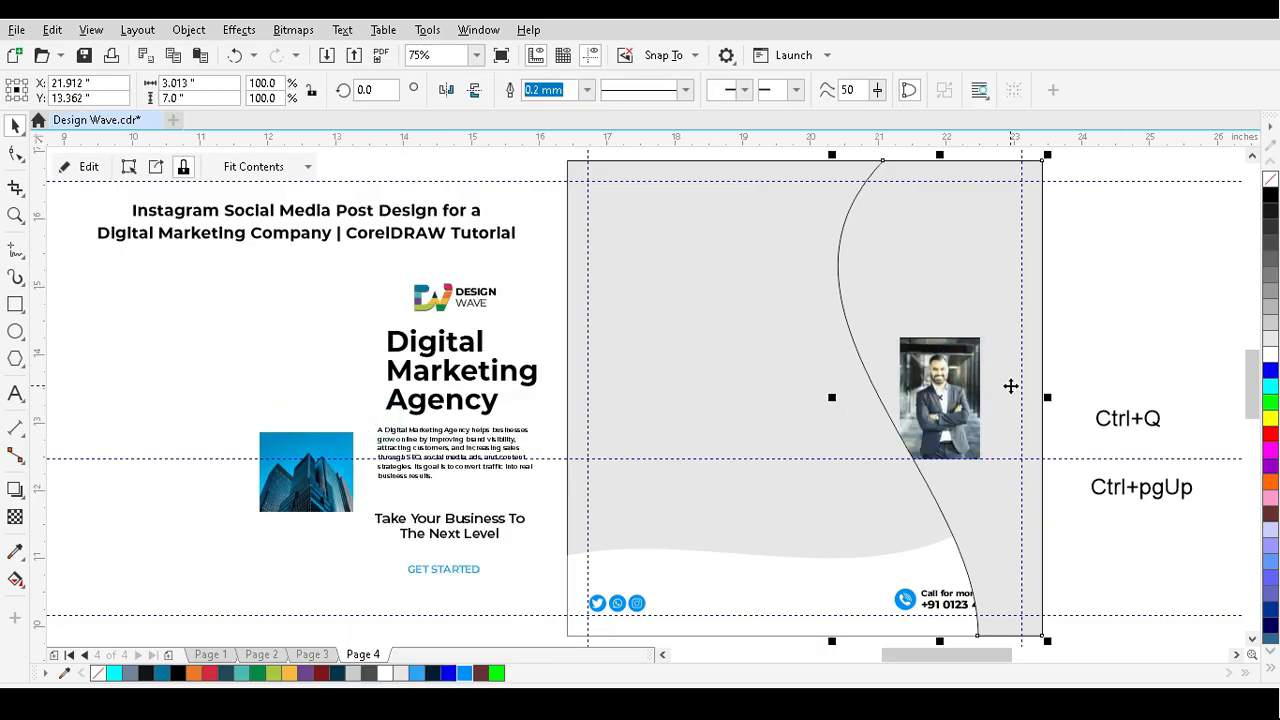
pyautogui.hotkey('ctrl', 'pagedown')
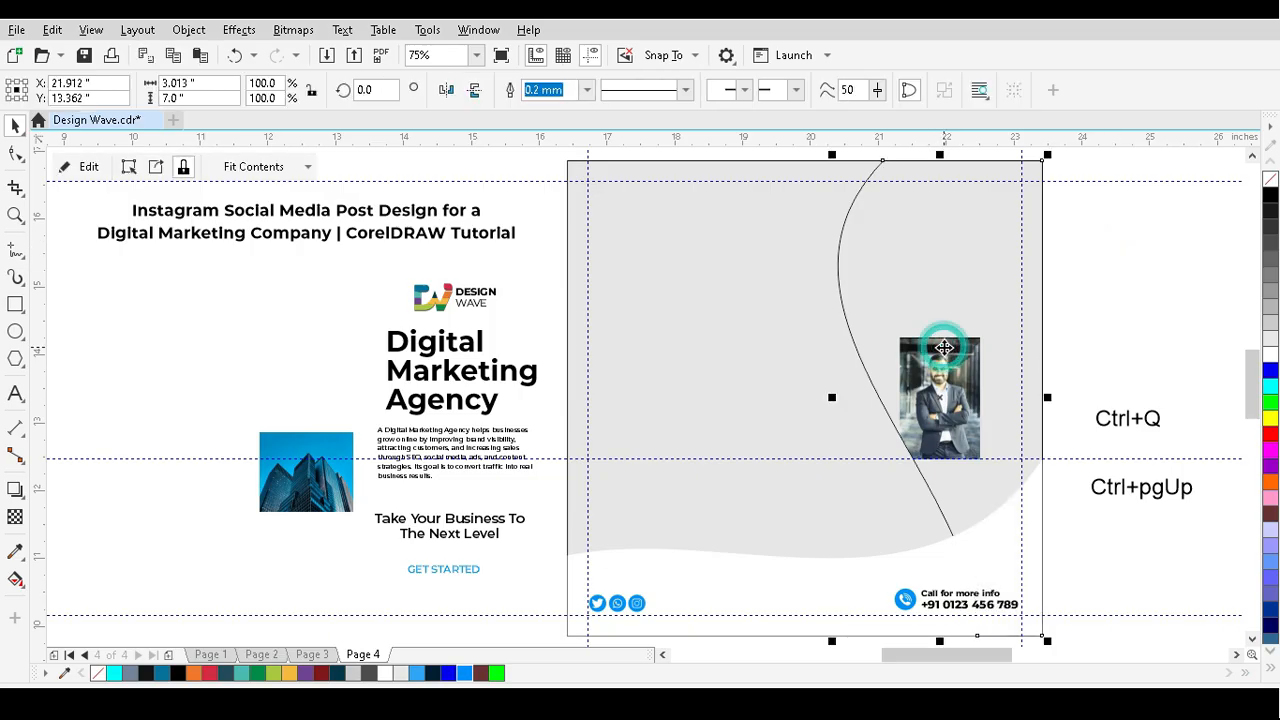
# - Enlarge the portrait photo inside the curved panel to about 3.84 × 5.78 inches, fitting it to the frame, and remove the panel's outline
pyautogui.click(88, 166)
pyautogui.click(950, 370)
pyautogui.moveTo(984, 334); pyautogui.dragTo(1104, 262)
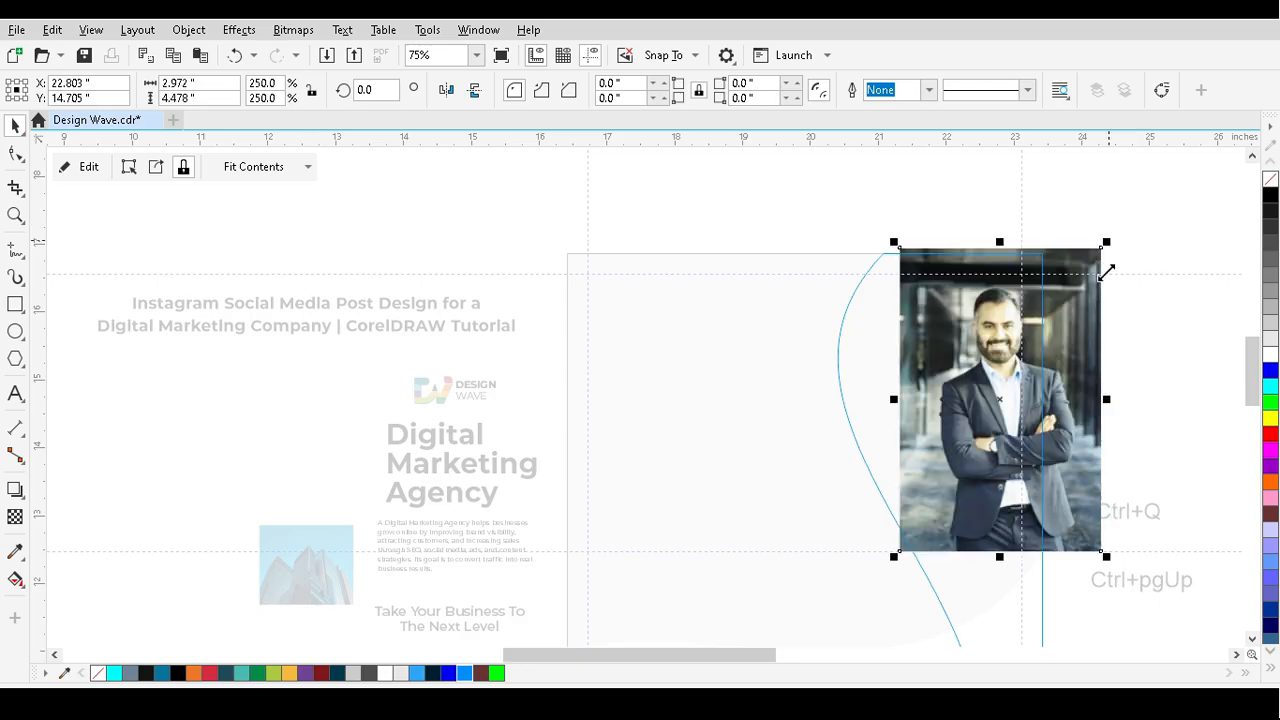
pyautogui.moveTo(897, 555); pyautogui.dragTo(830, 623)
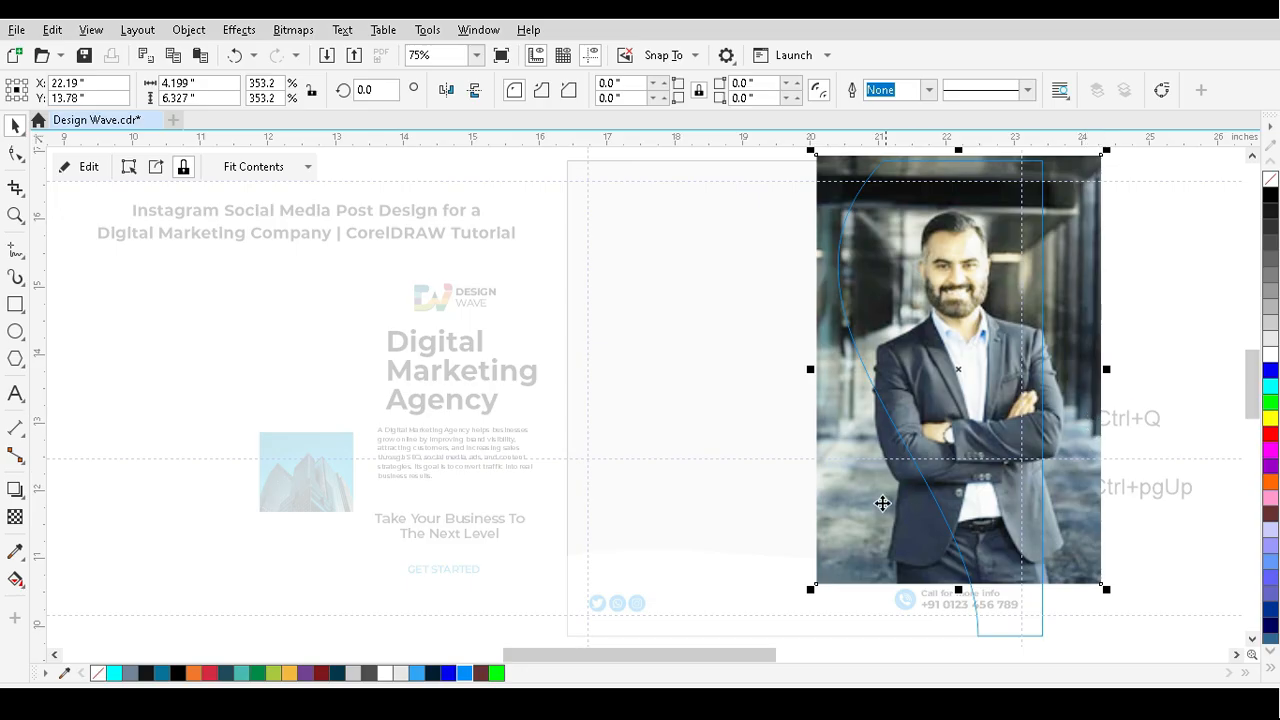
pyautogui.moveTo(811, 590); pyautogui.dragTo(859, 565)
pyautogui.press('Left')
pyautogui.press('Left')
pyautogui.press('Left')
pyautogui.press('Left')
pyautogui.press('Left')
pyautogui.press('Left')
pyautogui.press('Left')
pyautogui.press('Left')
pyautogui.press('Left')
pyautogui.press('Left')
pyautogui.press('Left')
pyautogui.press('Left')
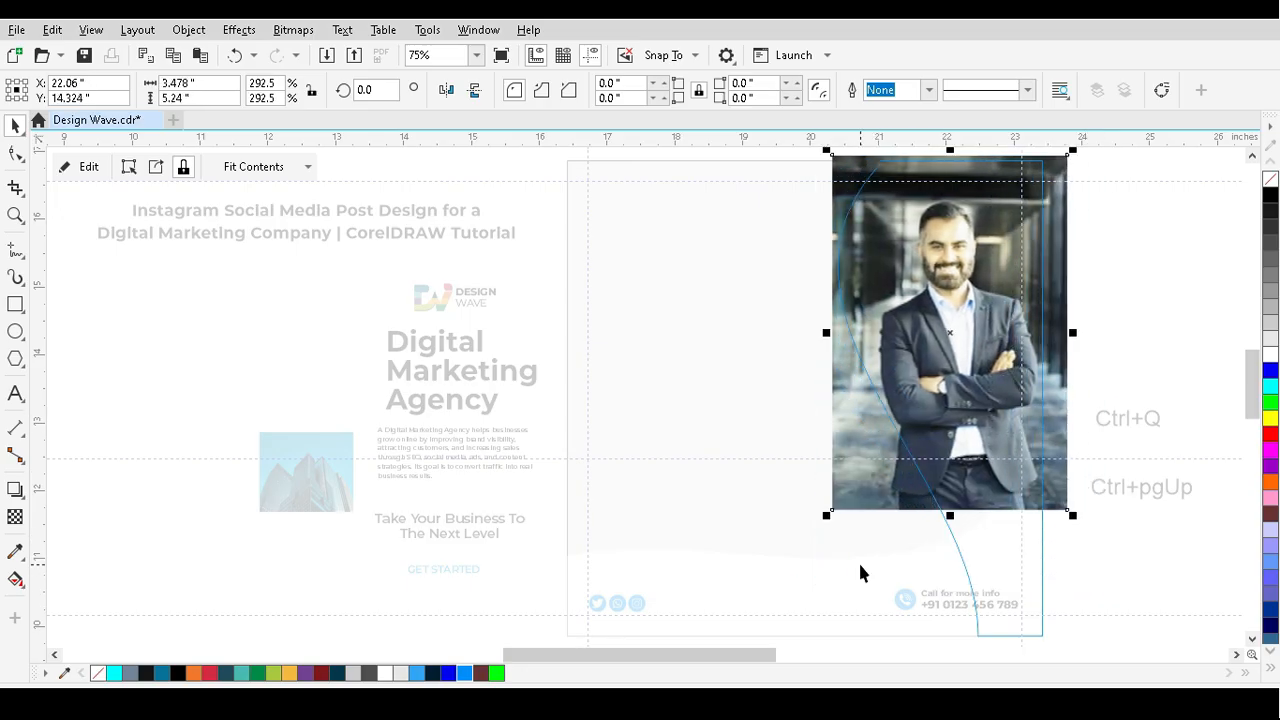
pyautogui.moveTo(826, 516); pyautogui.dragTo(802, 551)
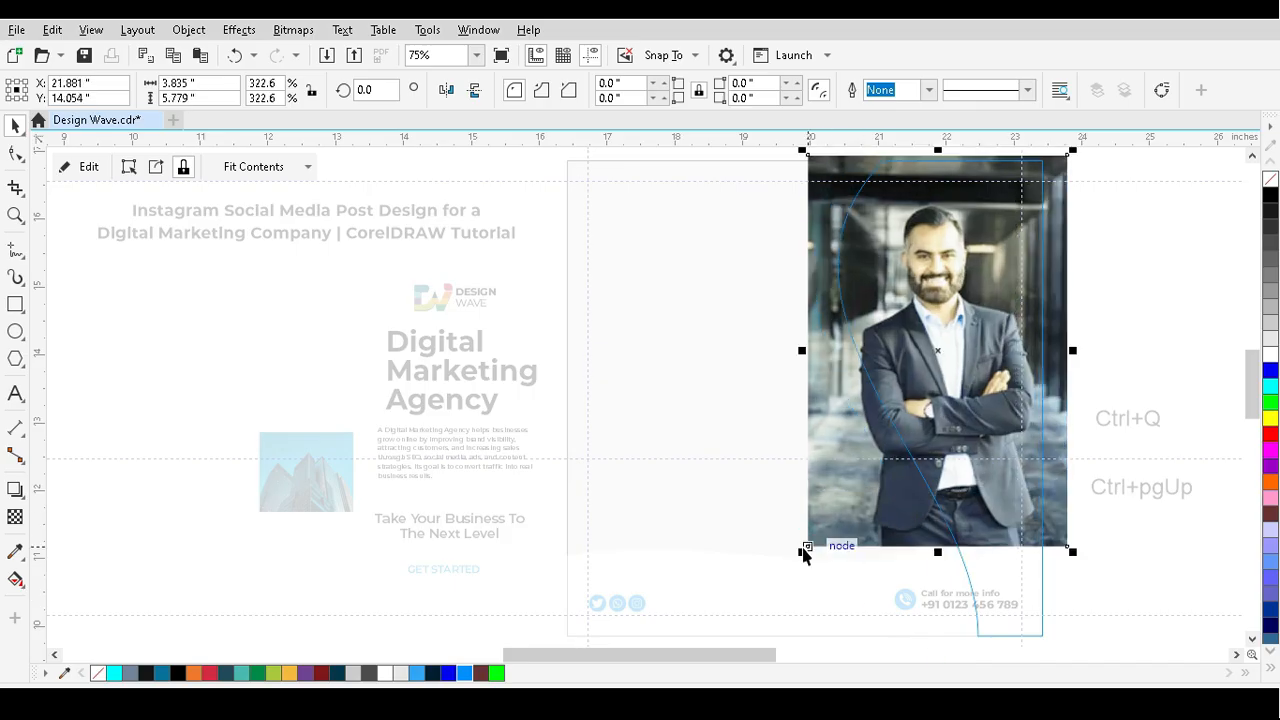
pyautogui.click(206, 394)
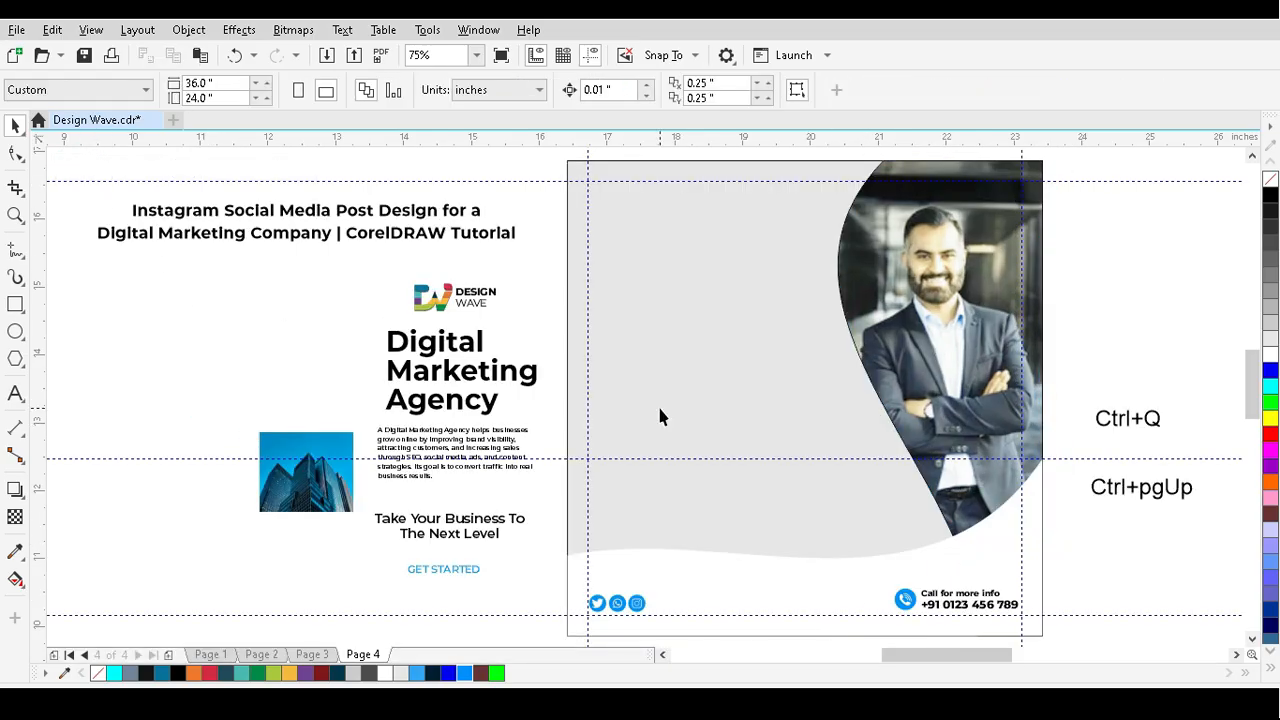
pyautogui.click(915, 375)
pyautogui.click(1135, 343)
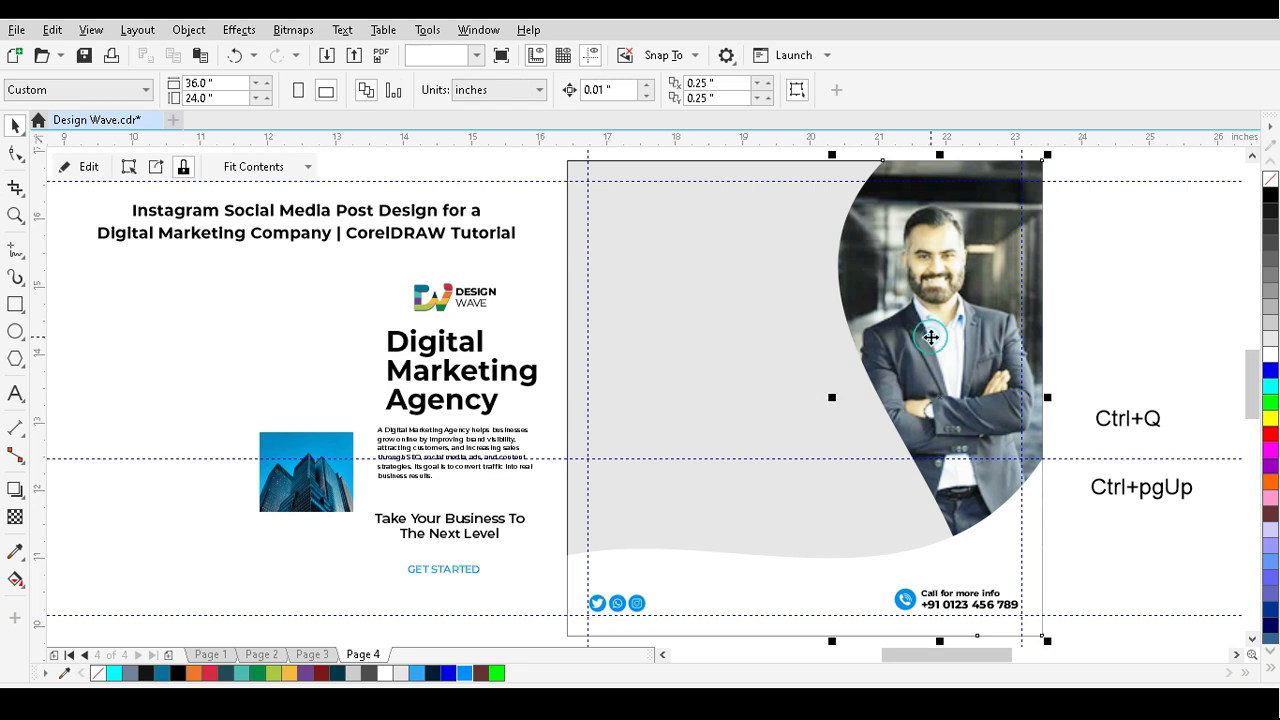
# - PowerClip the blue skyscraper photo inside the large gray square of the post
pyautogui.click(322, 502)
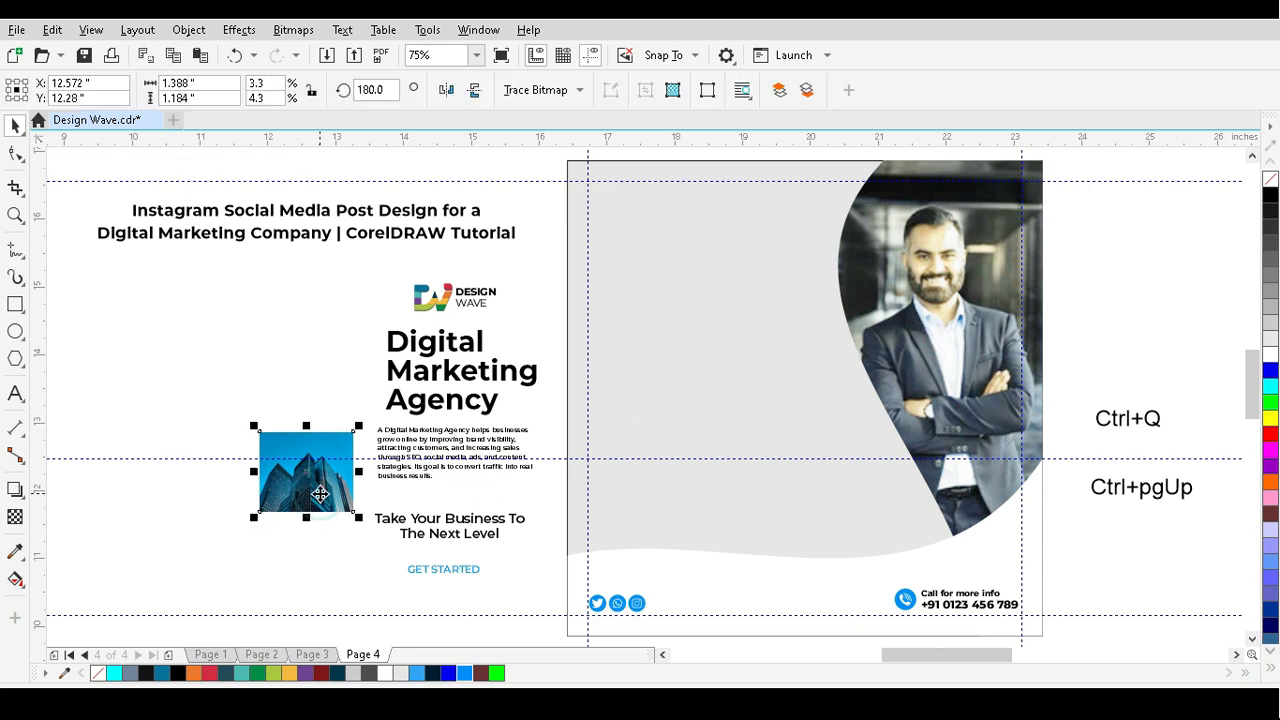
pyautogui.rightClick(318, 493)
pyautogui.click(376, 440)
pyautogui.click(683, 280)
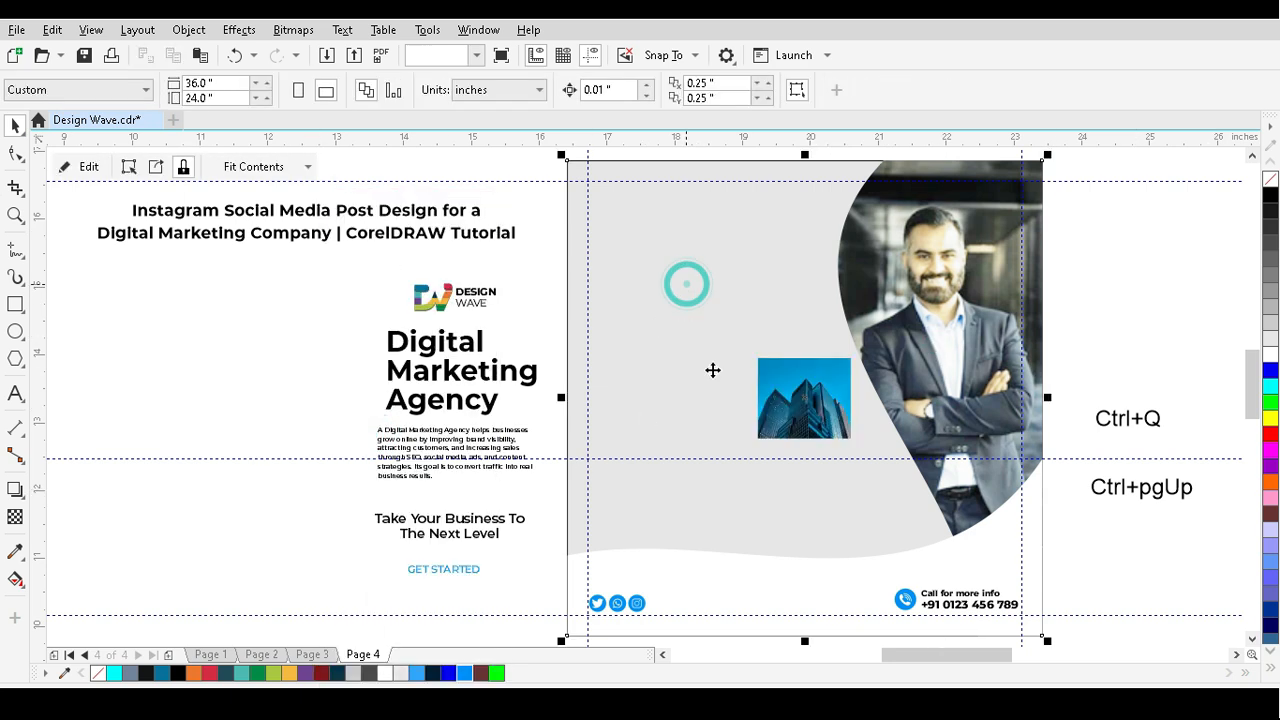
# - Enlarge the skyscraper photo inside its frame to about 8.94 × 7.63 inches and shift it up so it covers the area above the wave
pyautogui.keyDown('ctrl'); pyautogui.click(731, 337); pyautogui.keyUp('ctrl')
pyautogui.moveTo(751, 443); pyautogui.dragTo(548, 617)
pyautogui.moveTo(857, 352); pyautogui.dragTo(1105, 214)
pyautogui.moveTo(548, 216); pyautogui.dragTo(492, 164)
pyautogui.scroll(-4, 634, 286)
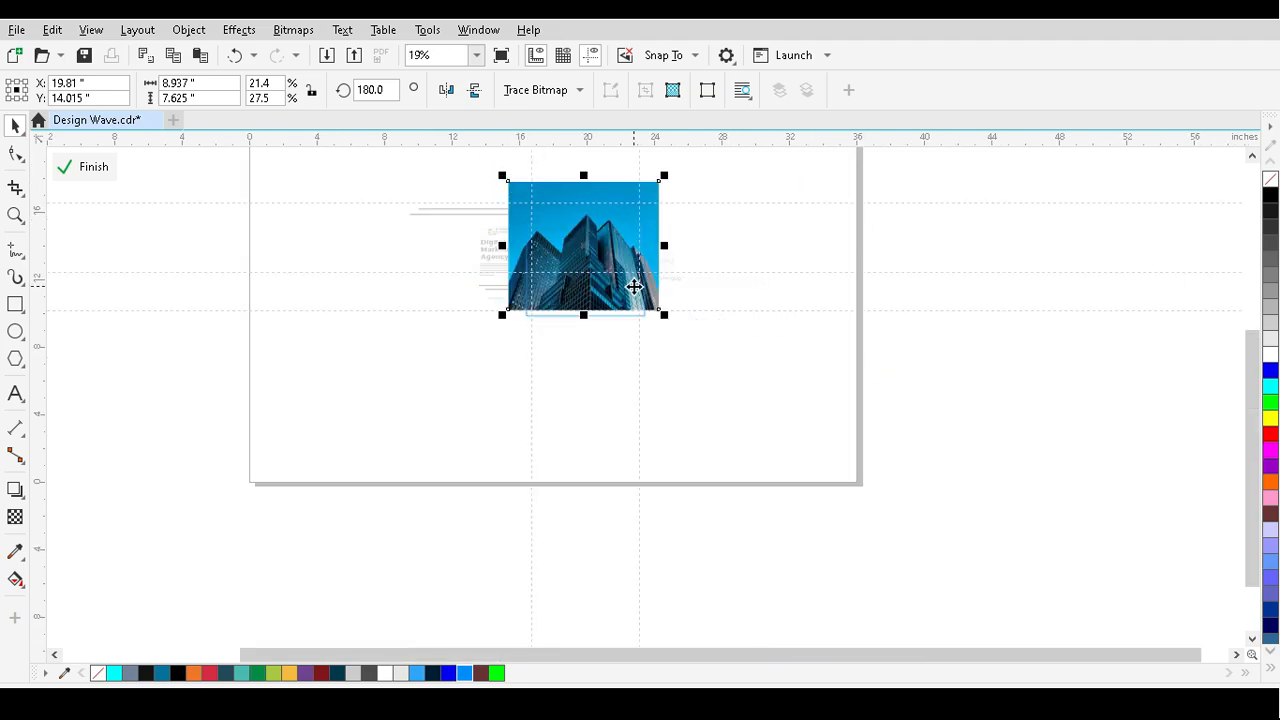
pyautogui.scroll(4, 631, 294)
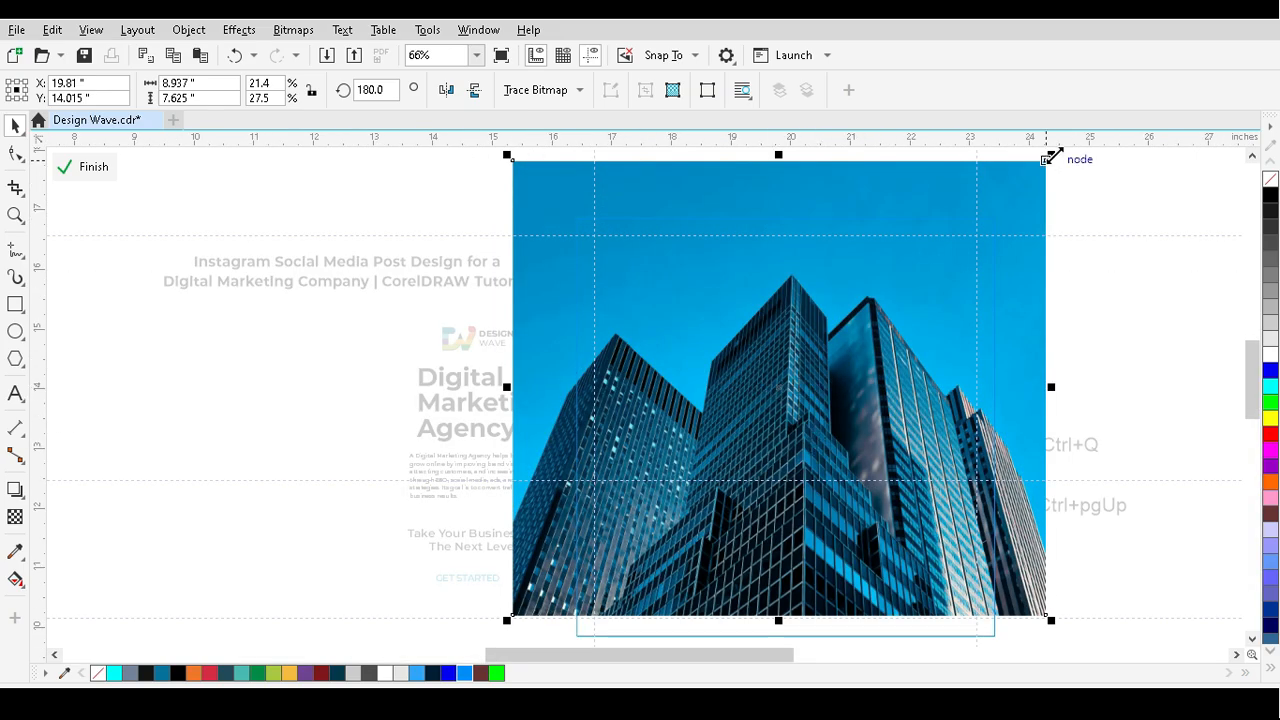
pyautogui.press('Up')
pyautogui.press('Up')
pyautogui.press('Up')
pyautogui.press('Up')
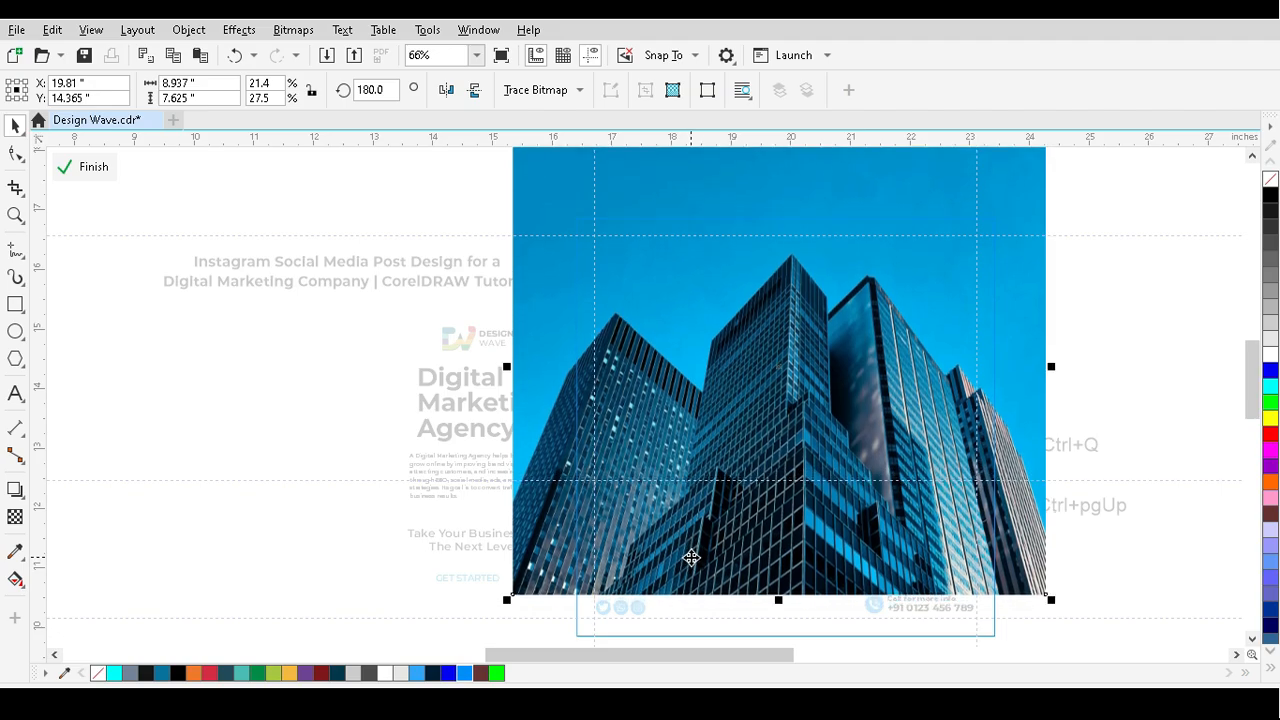
pyautogui.click(96, 174)
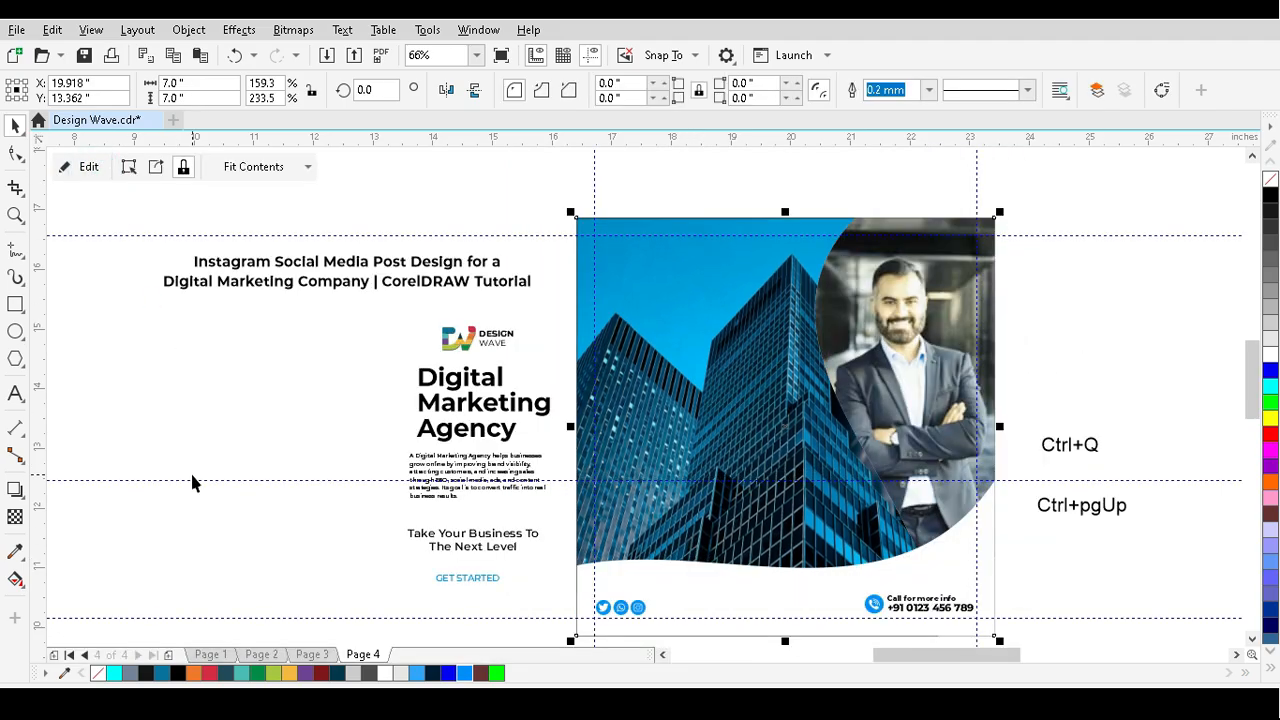
pyautogui.click(184, 426)
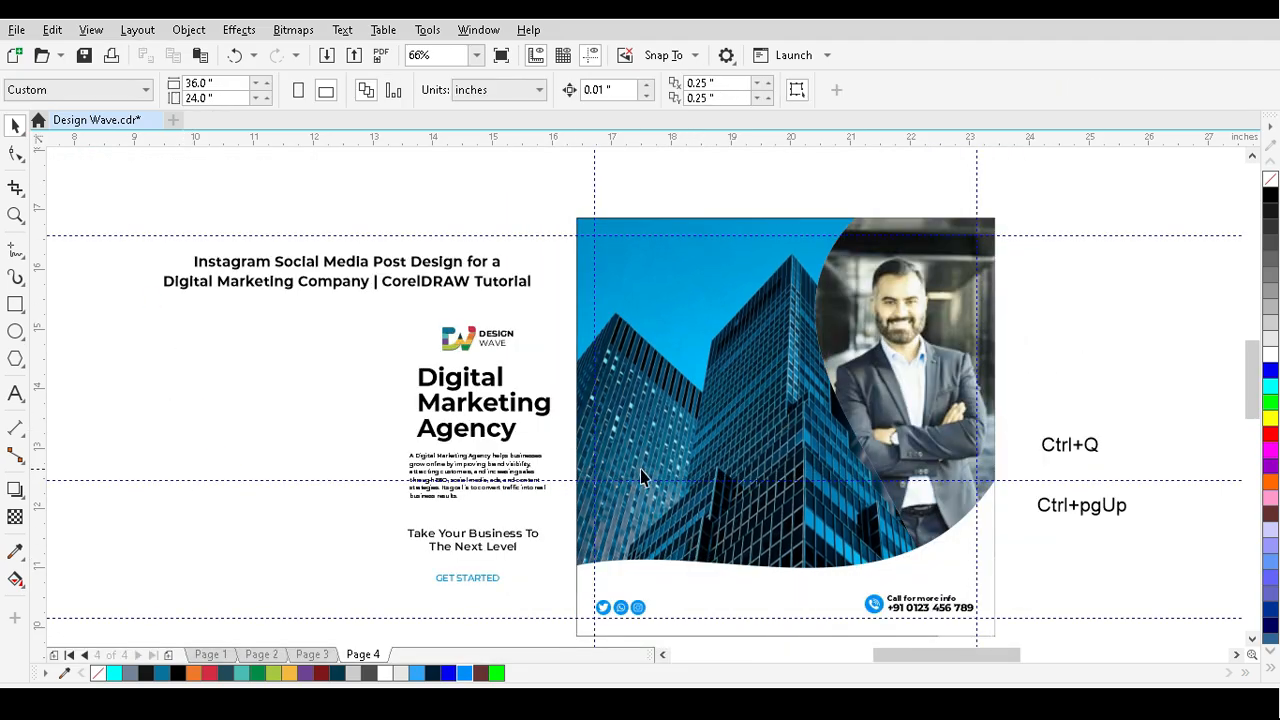
# - Create a Smart Fill shape over the skyscraper area beside the portrait panel and color it the light blue of the icons
pyautogui.click(16, 581)
pyautogui.click(80, 599)
pyautogui.click(668, 334)
pyautogui.click(15, 125)
pyautogui.click(118, 252)
pyautogui.click(718, 396)
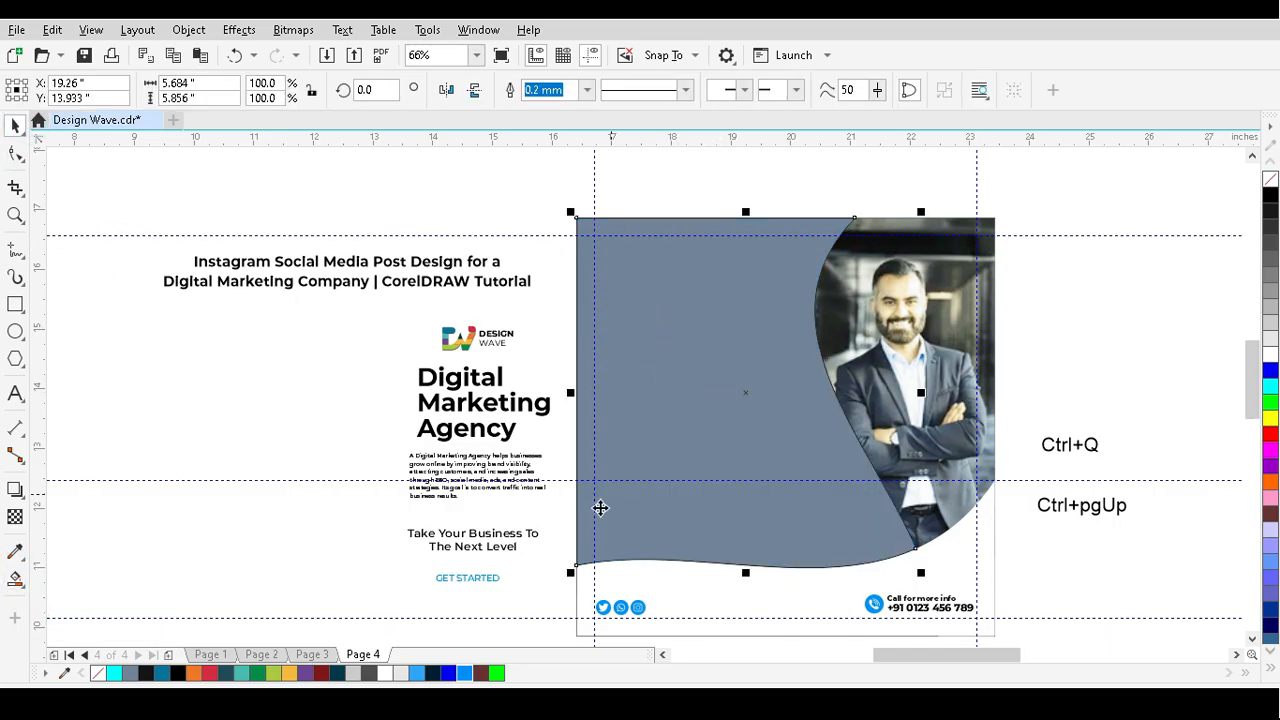
pyautogui.click(464, 674)
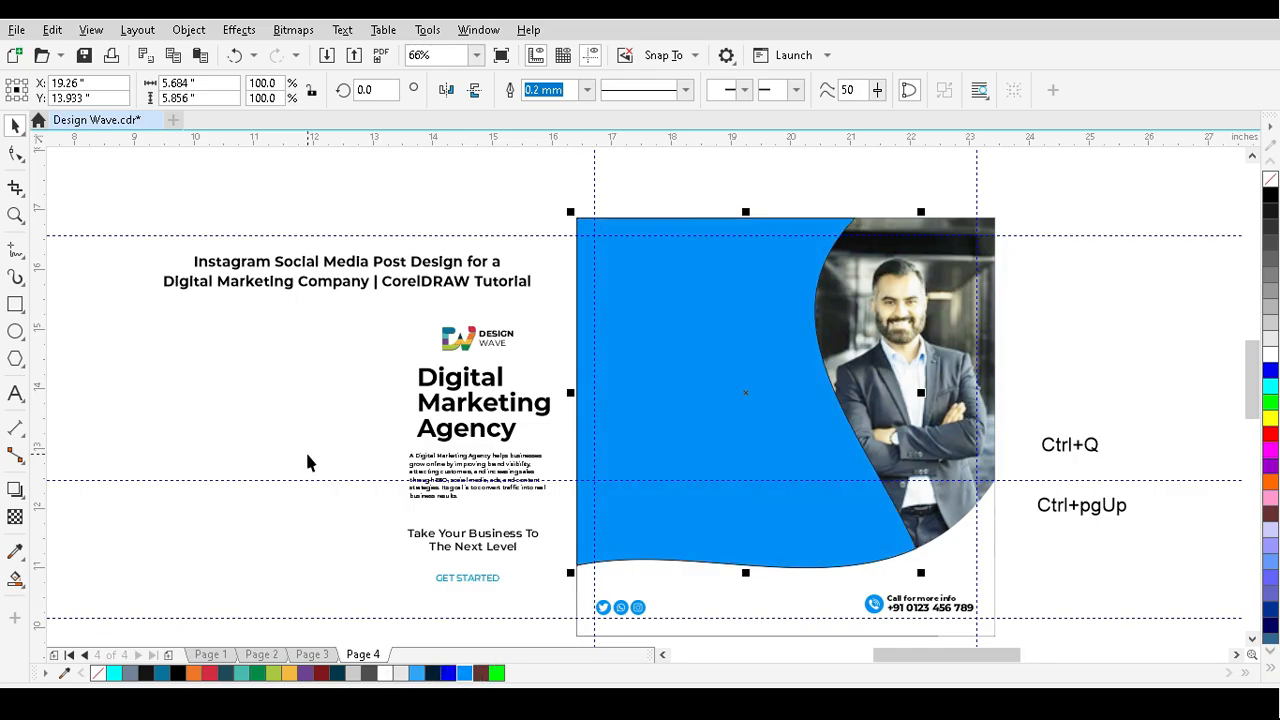
# - Apply a uniform transparency of 34 to the light blue overlay so the skyscrapers show through
pyautogui.click(16, 515)
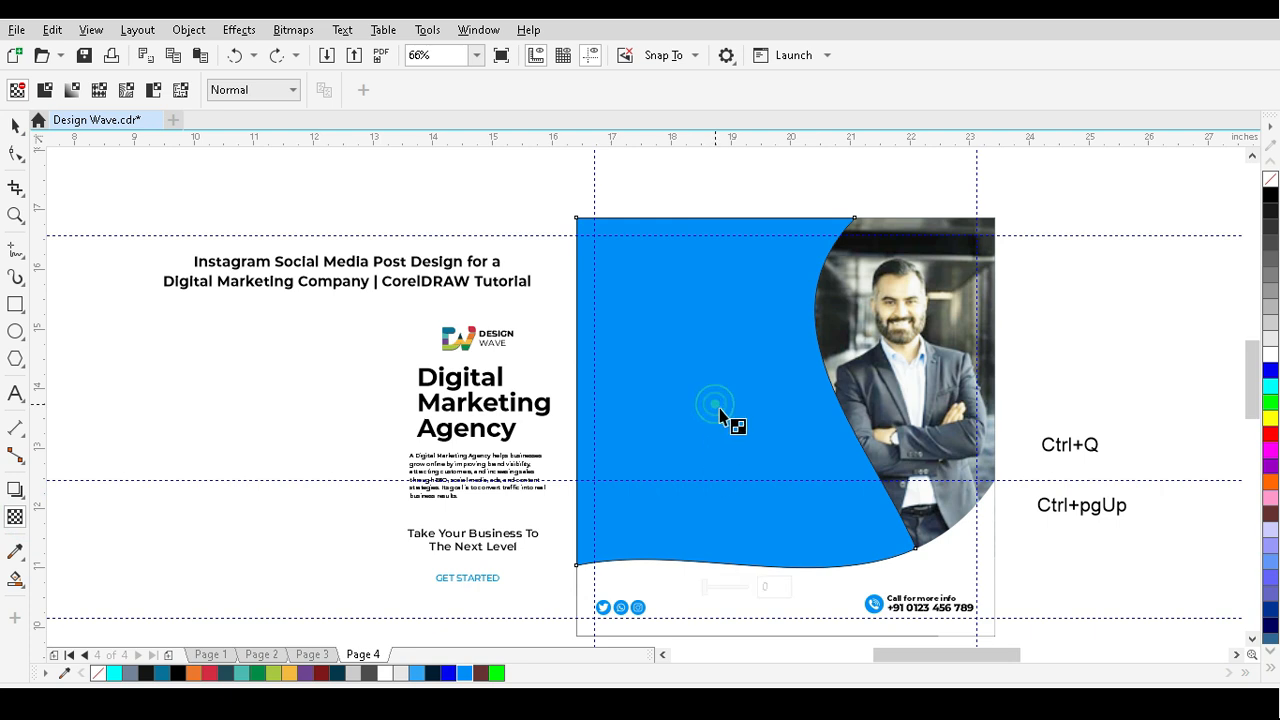
pyautogui.click(719, 589)
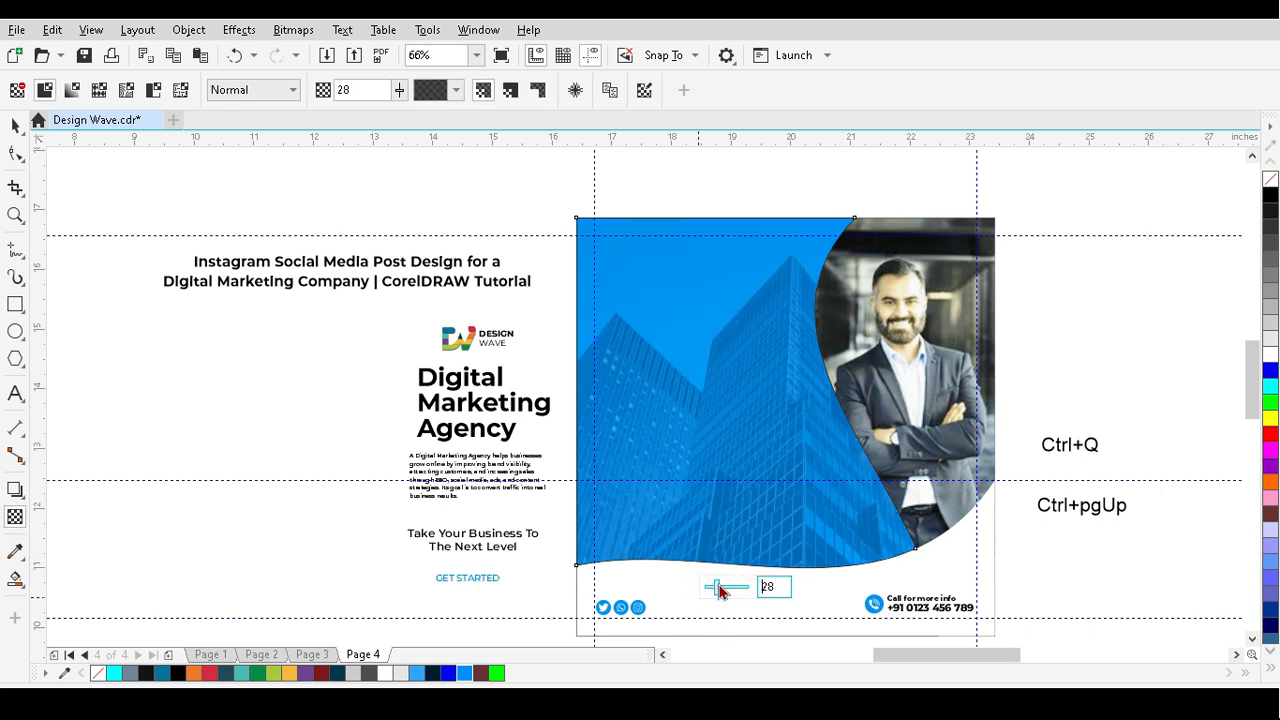
pyautogui.moveTo(713, 594); pyautogui.dragTo(709, 587)
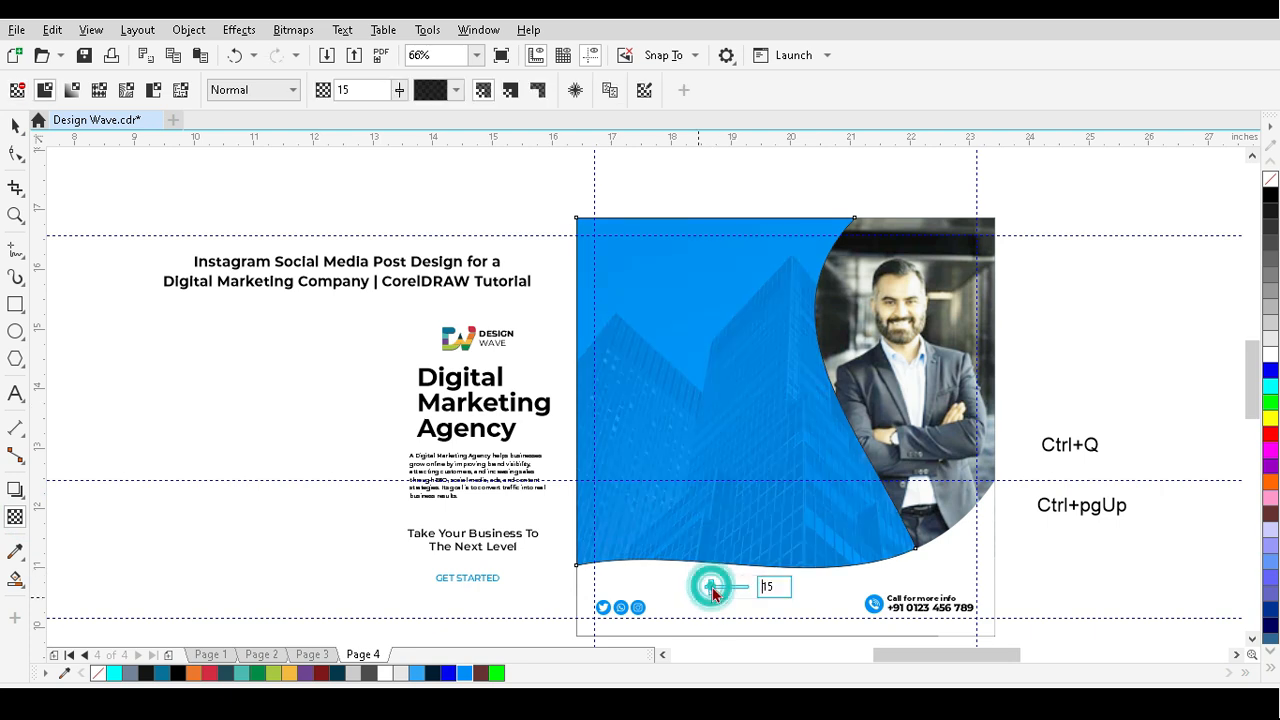
pyautogui.click(722, 590)
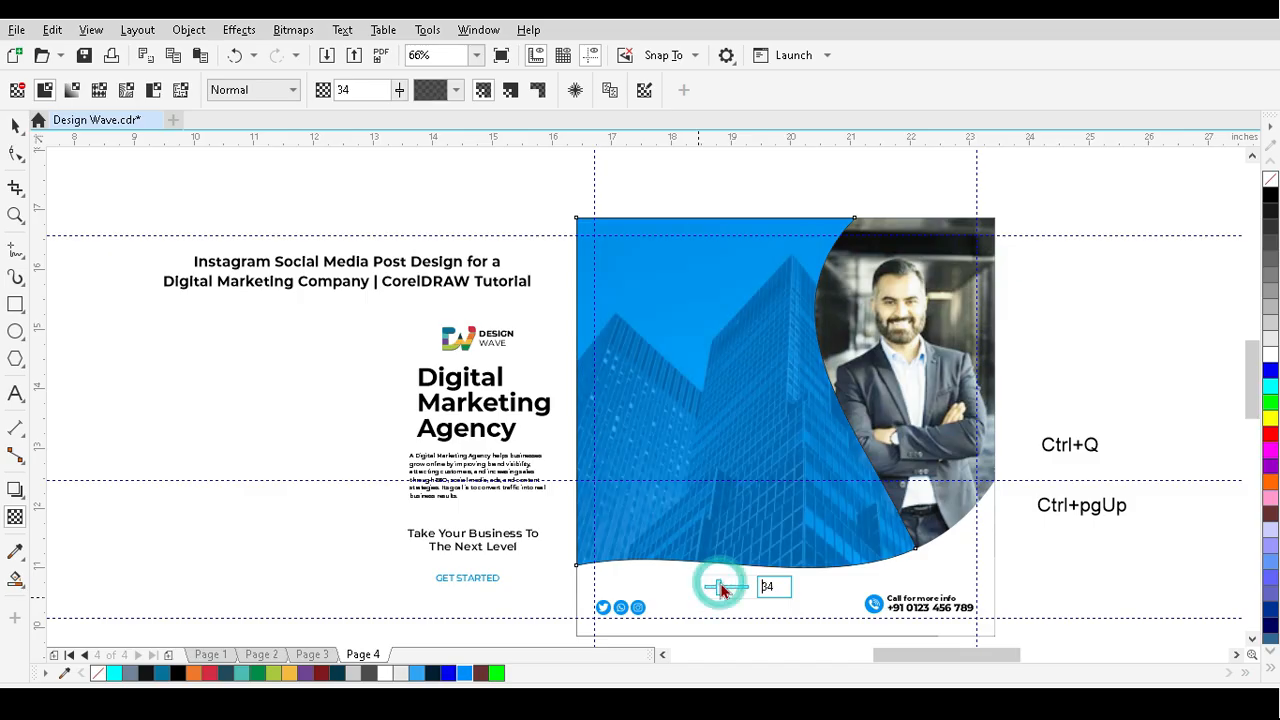
pyautogui.click(15, 124)
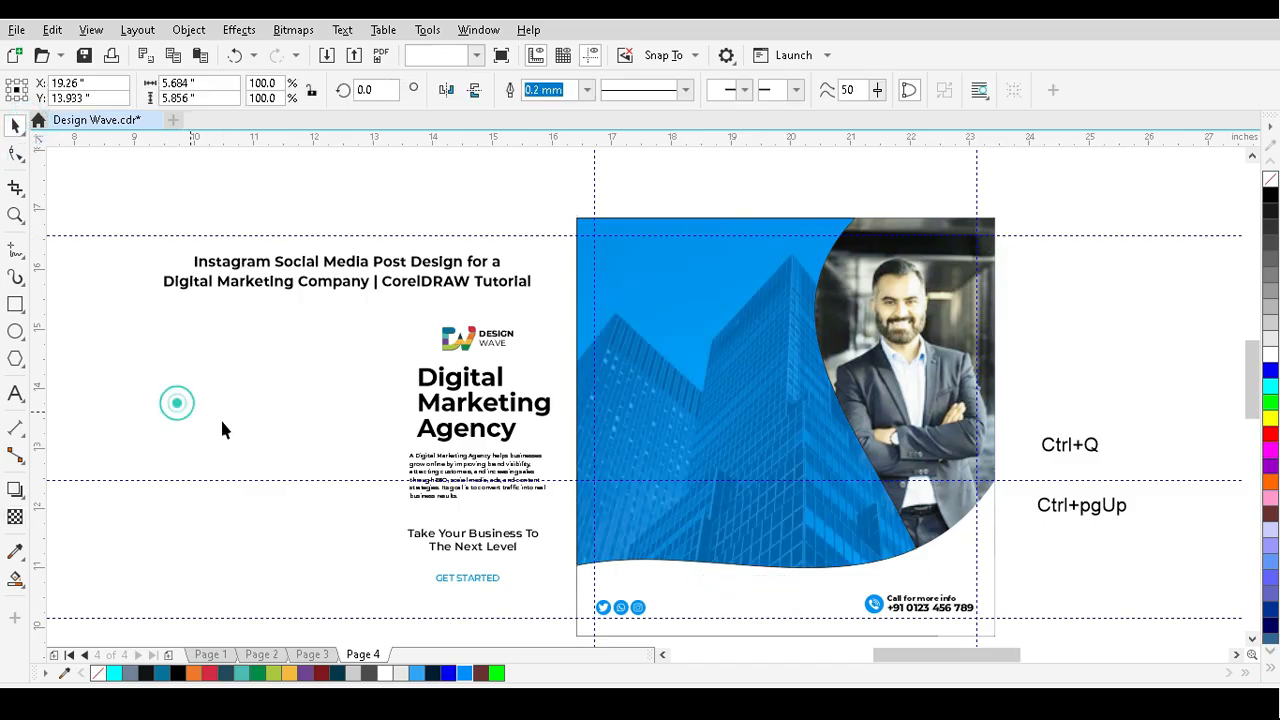
# - Draw an S-curve about 2.18 inches wide and 6.36 inches tall with the Pen tool, running alongside the portrait panel's curved edge
pyautogui.click(18, 252)
pyautogui.click(23, 257)
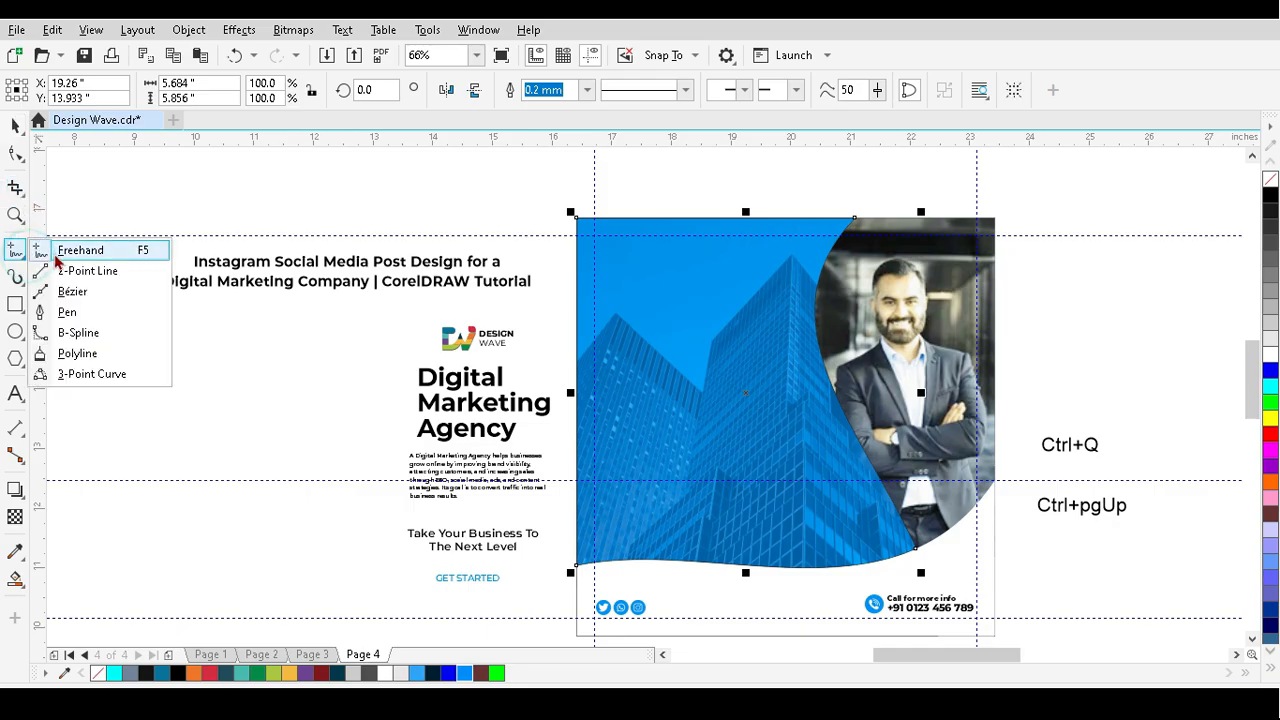
pyautogui.click(46, 313)
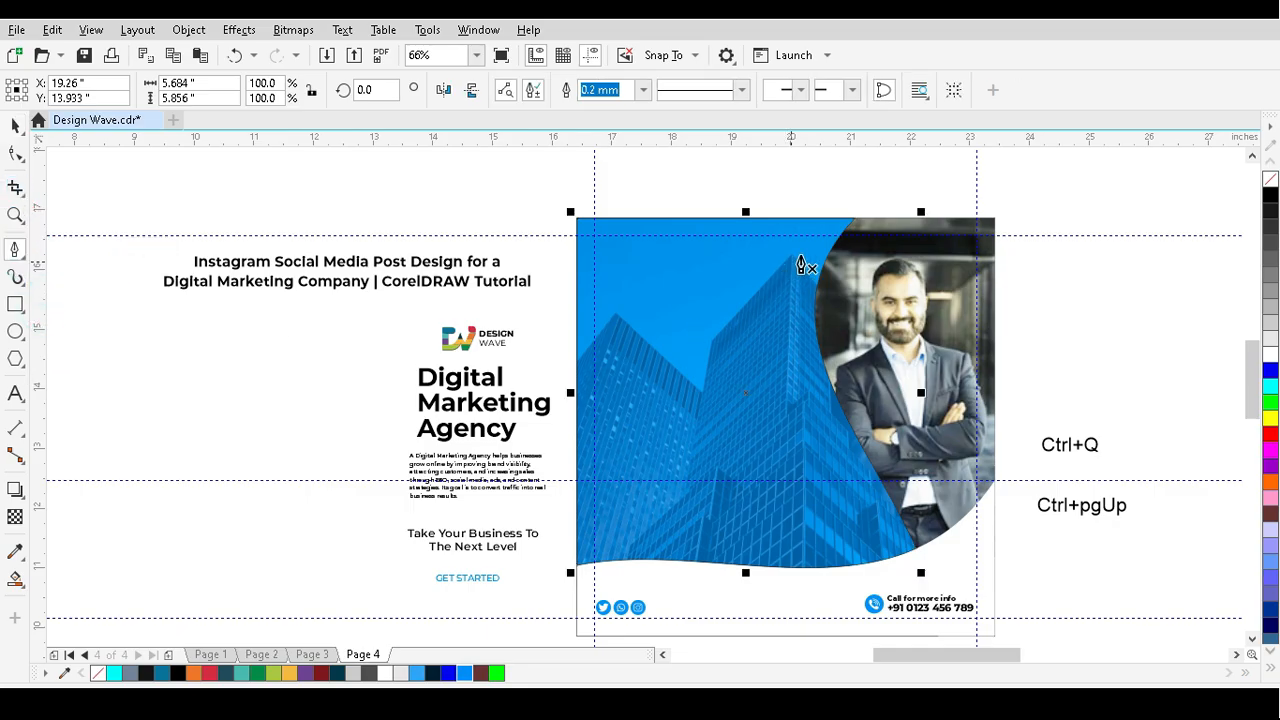
pyautogui.click(823, 203)
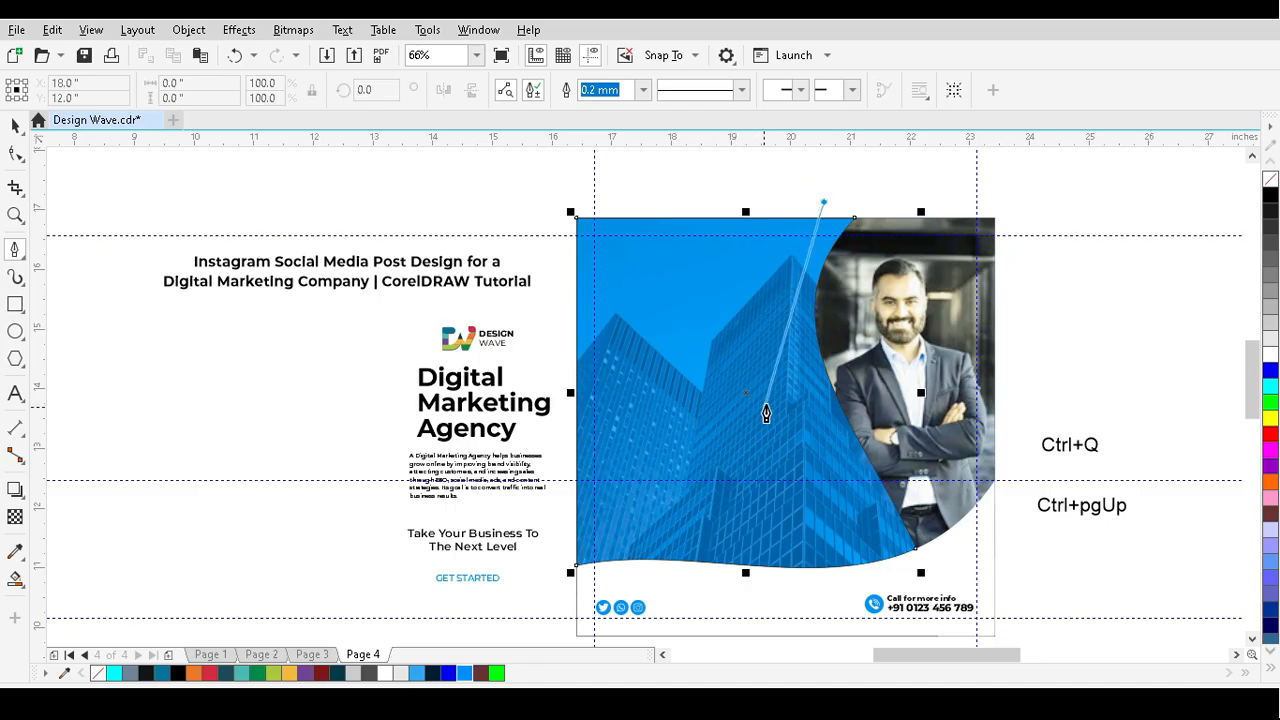
pyautogui.moveTo(767, 390); pyautogui.dragTo(807, 544)
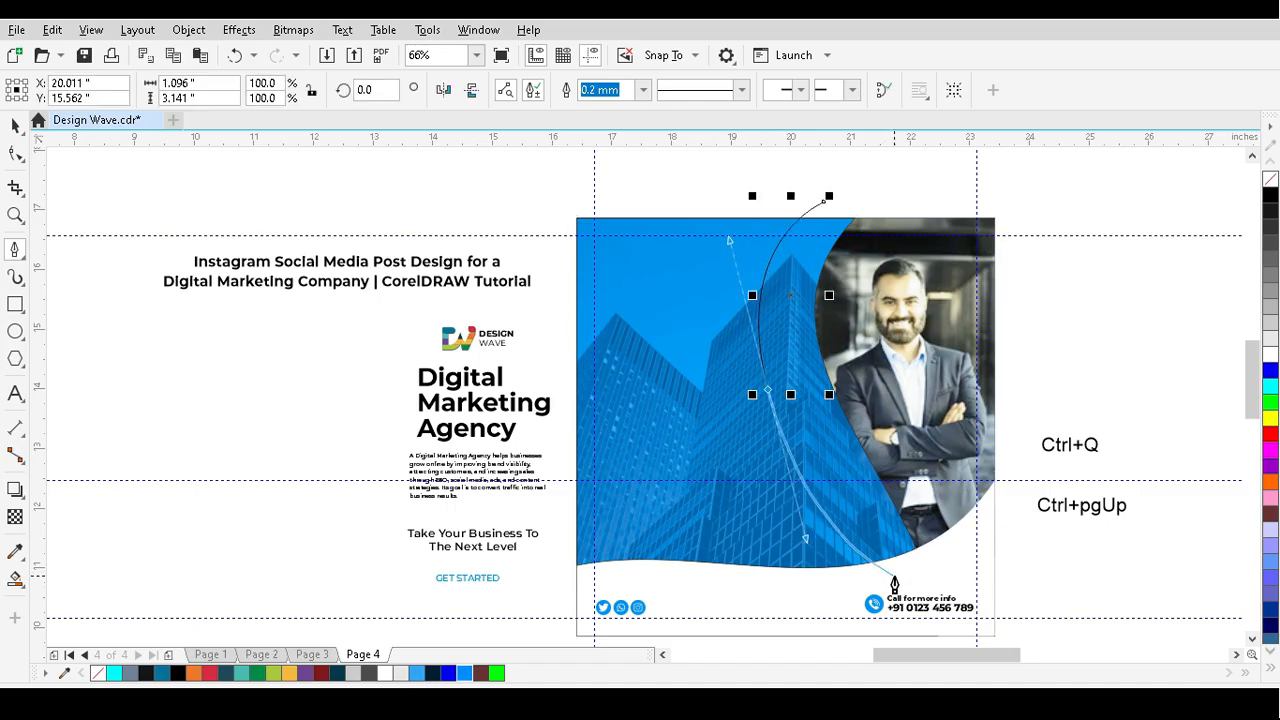
pyautogui.click(767, 390)
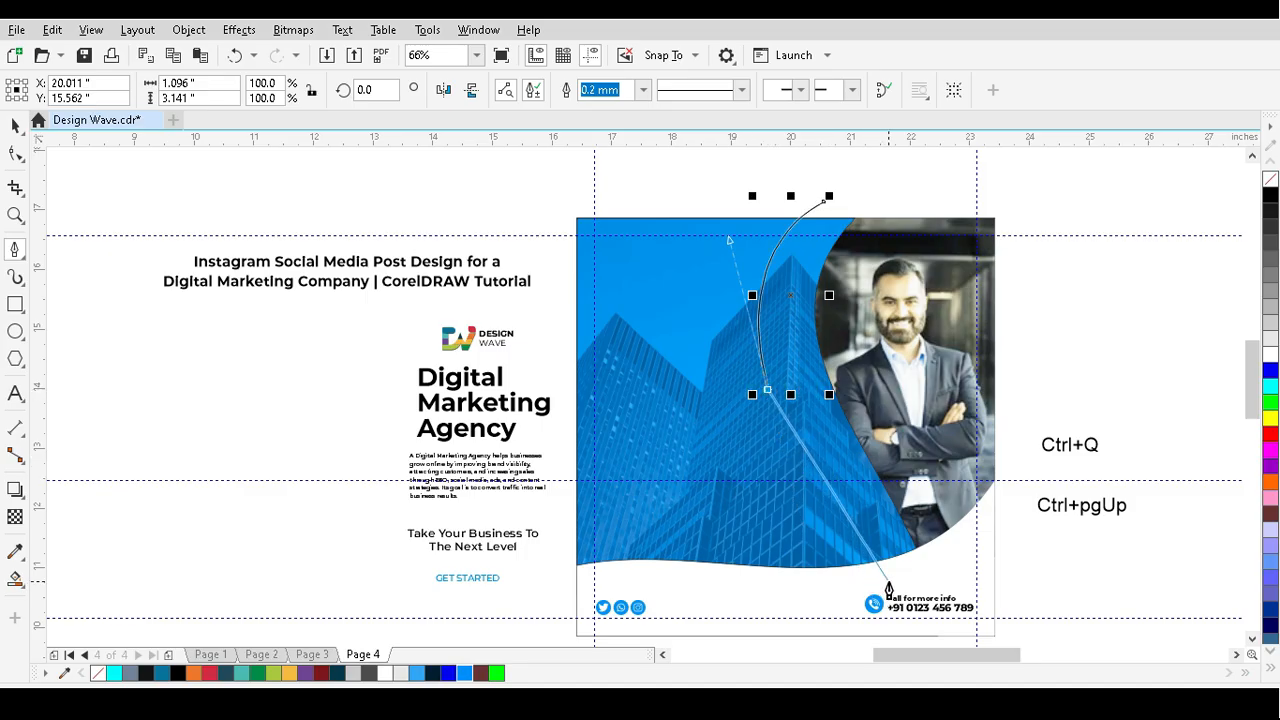
pyautogui.moveTo(888, 582); pyautogui.dragTo(893, 595)
# - Refine the S-curve's bend by adjusting the handle of its middle node
pyautogui.scroll(-3, 667, 510)
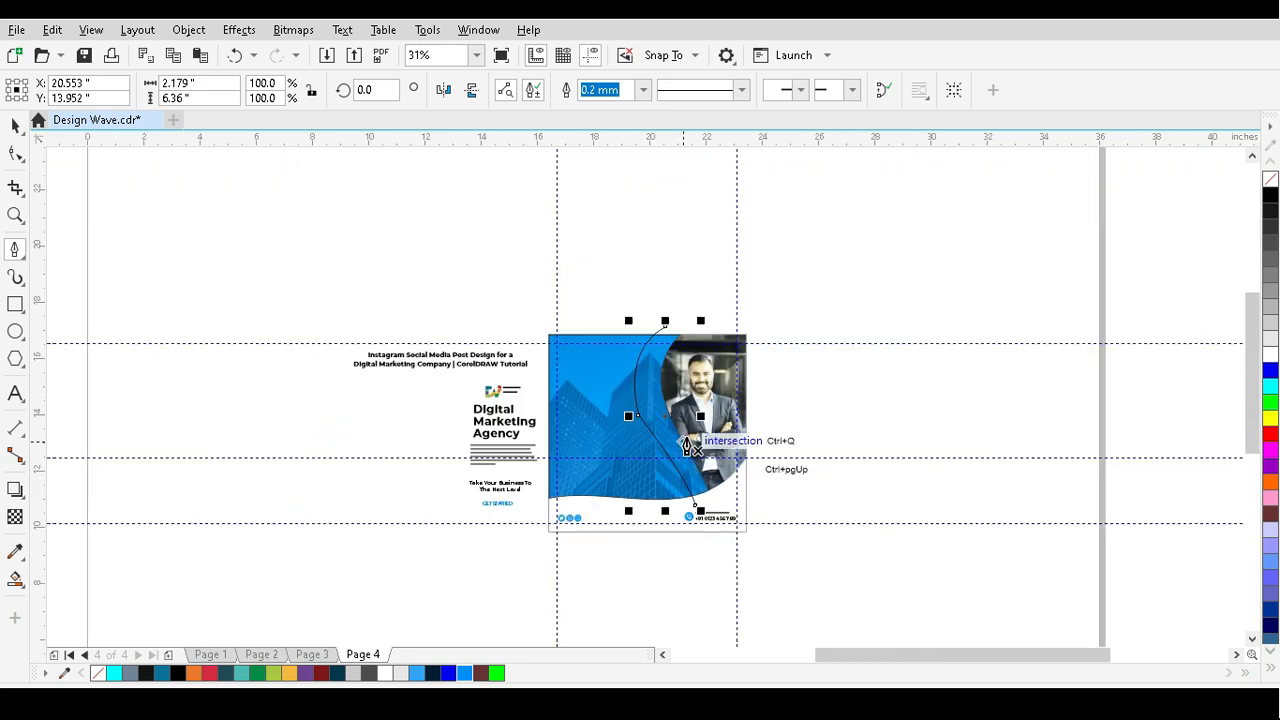
pyautogui.scroll(2, 681, 432)
pyautogui.click(15, 153)
pyautogui.scroll(-2, 557, 342)
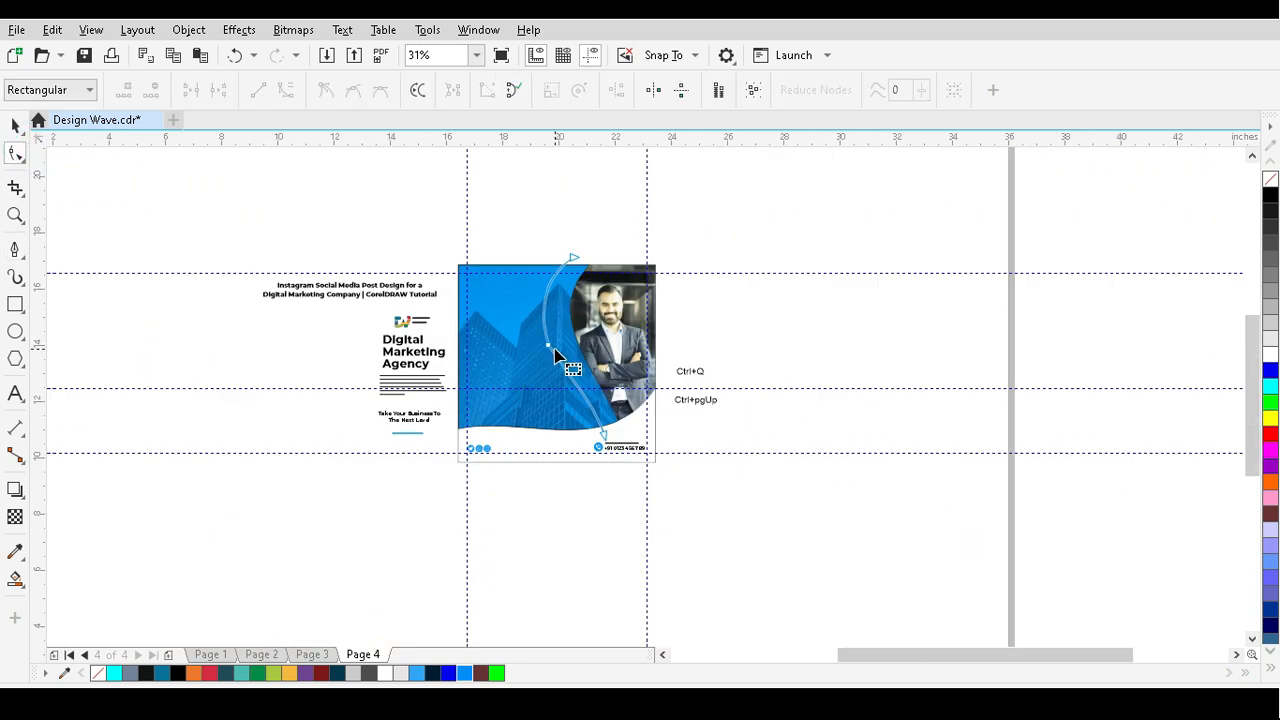
pyautogui.scroll(3, 557, 355)
pyautogui.click(779, 367)
pyautogui.moveTo(790, 402); pyautogui.dragTo(802, 435)
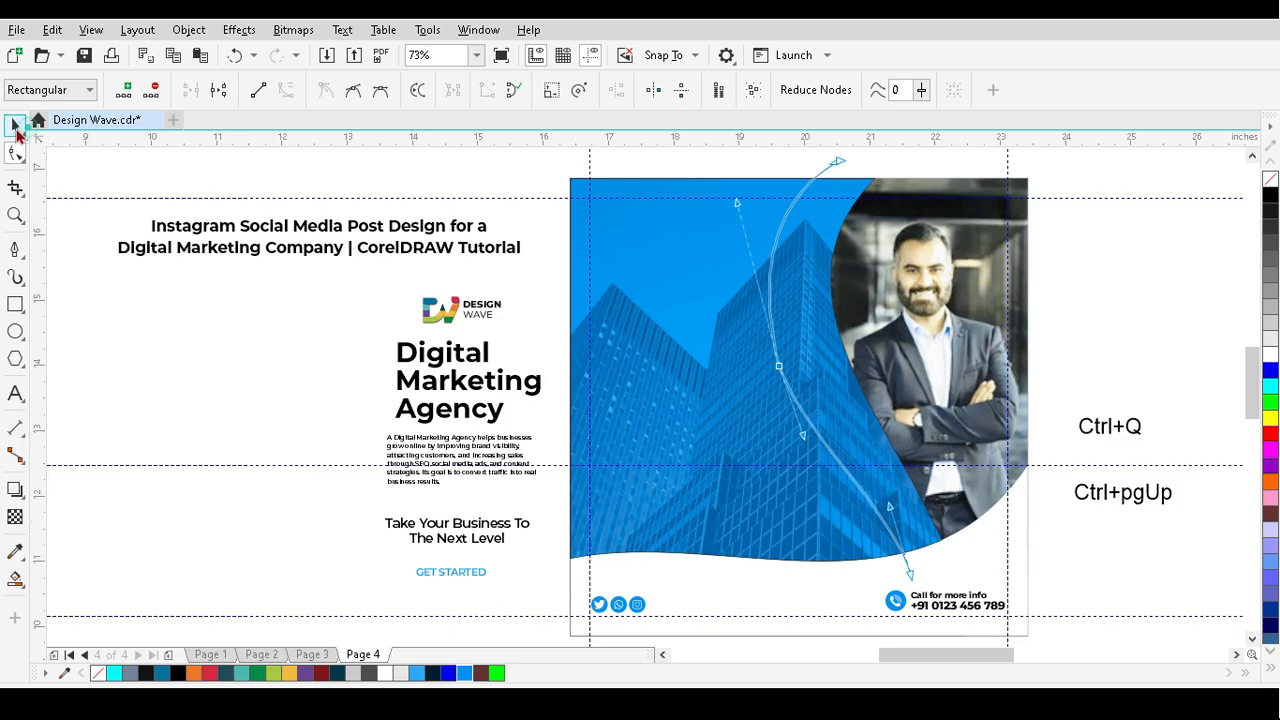
pyautogui.click(16, 126)
pyautogui.click(244, 442)
# - Create a Smart Fill band between the drawn S-curve and the portrait panel's edge
pyautogui.click(16, 577)
pyautogui.click(811, 346)
pyautogui.click(16, 126)
pyautogui.click(114, 266)
# - Delete the drawn S-curve and remove the outline from the curved band
pyautogui.click(834, 166)
pyautogui.press('Delete')
pyautogui.click(825, 368)
pyautogui.rightClick(1270, 177)
pyautogui.click(1189, 300)
pyautogui.click(837, 391)
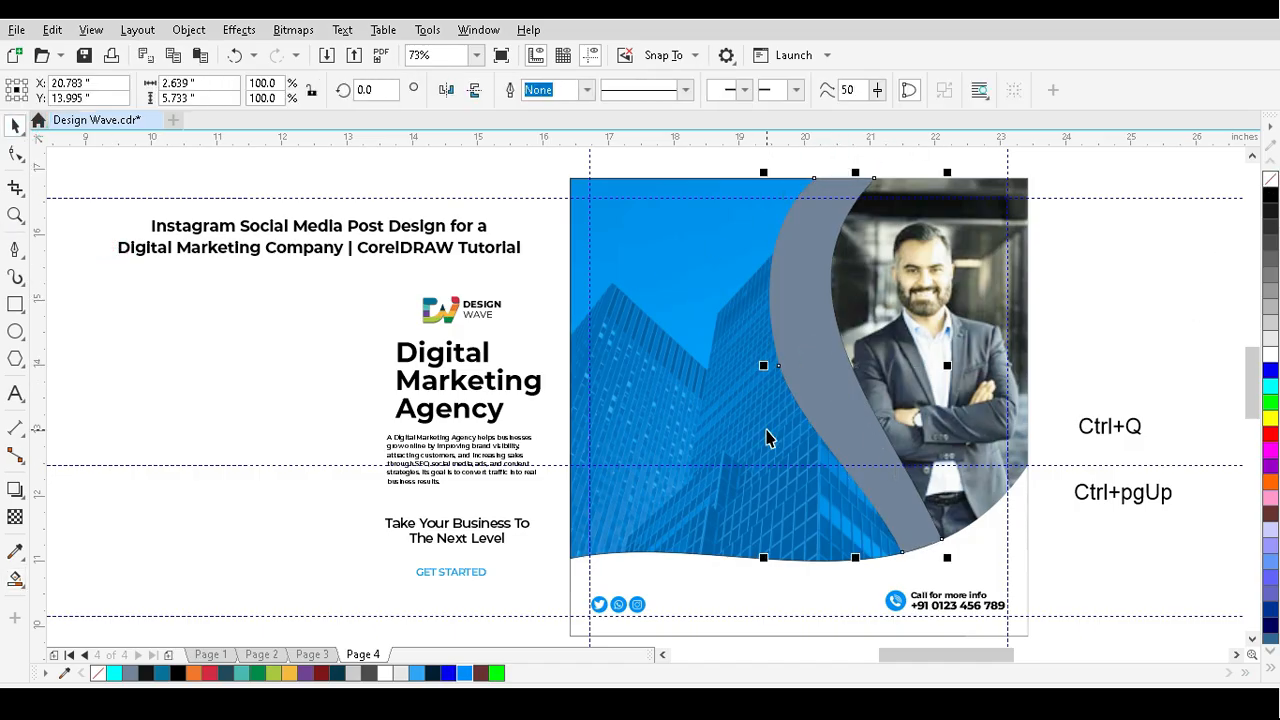
# - Smooth the lower part of the band's outer edge by adjusting its curve handle
pyautogui.click(14, 154)
pyautogui.click(778, 366)
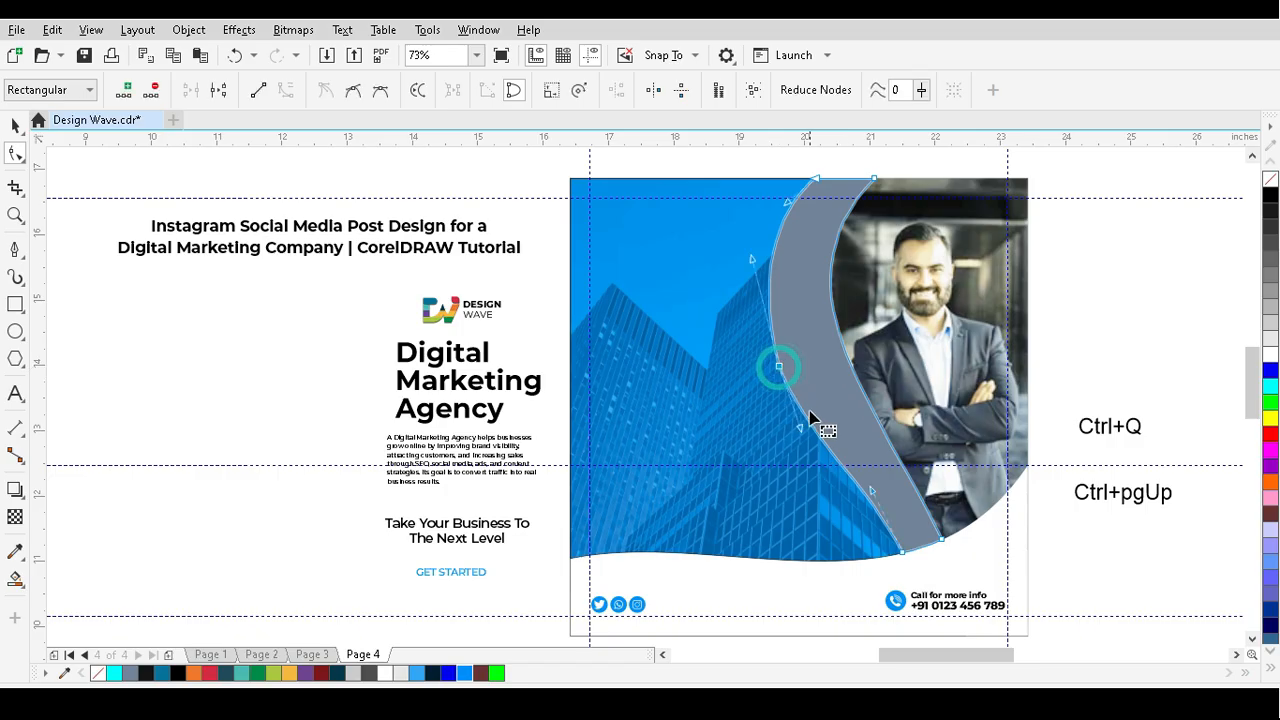
pyautogui.moveTo(874, 491)
pyautogui.mouseDown()
pyautogui.moveTo(859, 491)
pyautogui.moveTo(874, 509)
pyautogui.mouseUp()
pyautogui.click(903, 552)
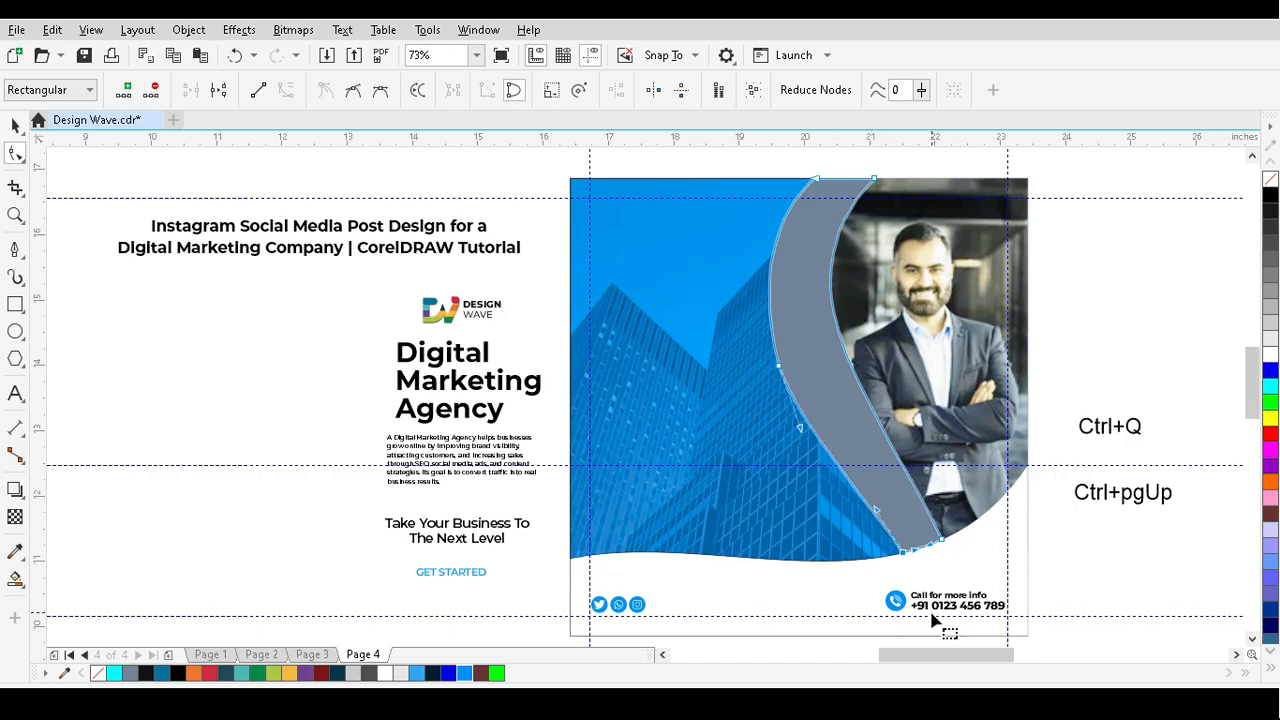
# - Fill the curved band beside the portrait with dark blue
pyautogui.press('space')
pyautogui.click(816, 397)
pyautogui.click(448, 673)
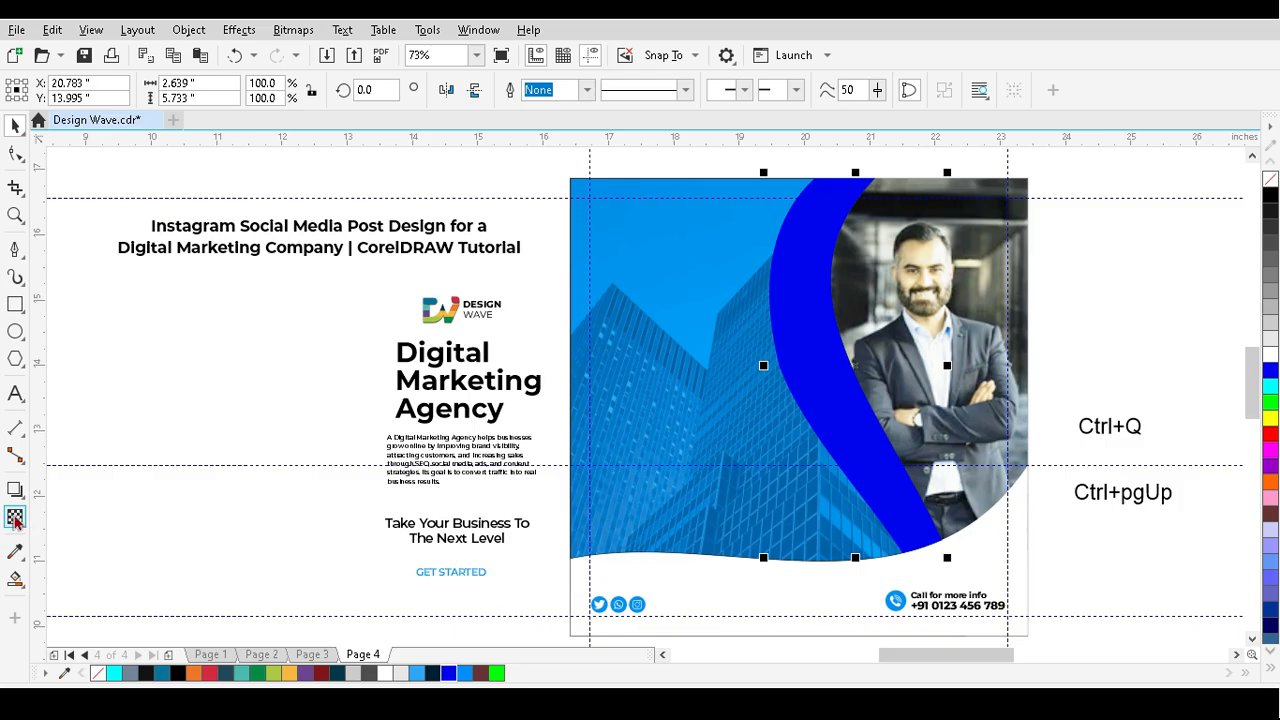
# - Apply a slight uniform transparency to the dark blue band so the skyscraper shows through
pyautogui.click(15, 518)
pyautogui.moveTo(840, 572); pyautogui.dragTo(832, 572)
pyautogui.click(15, 124)
pyautogui.click(197, 415)
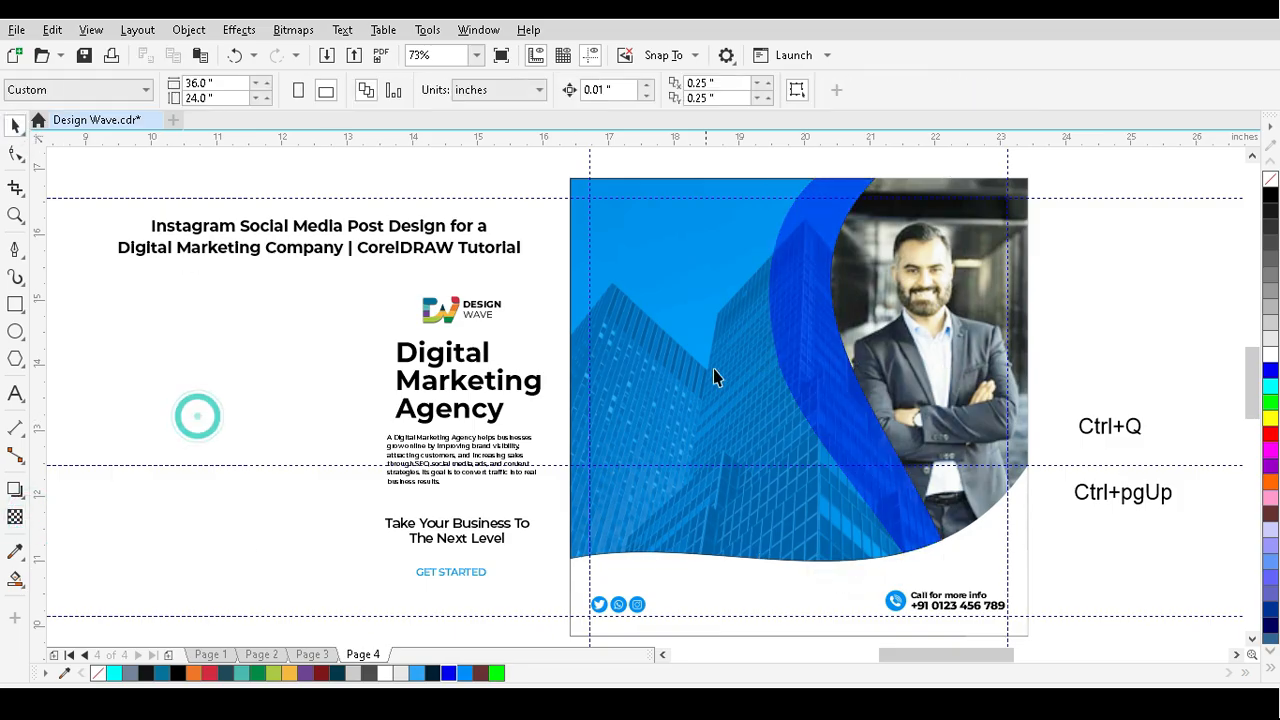
pyautogui.click(822, 336)
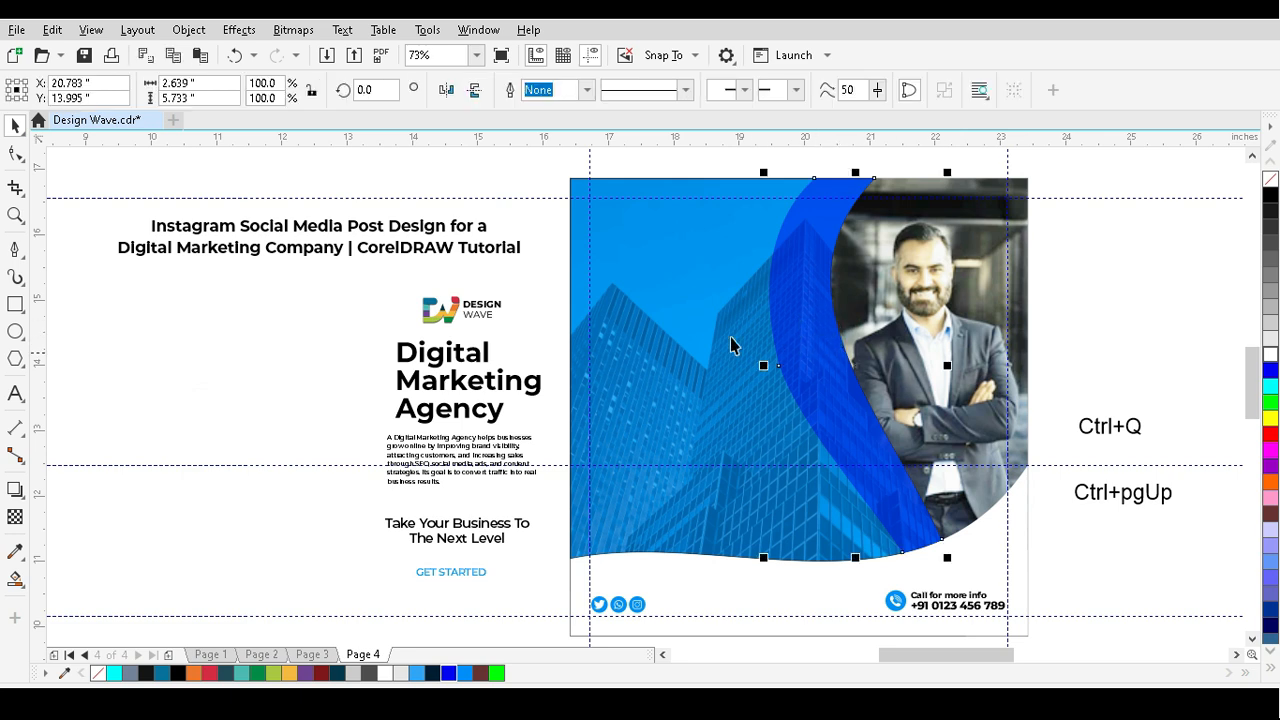
pyautogui.click(1095, 362)
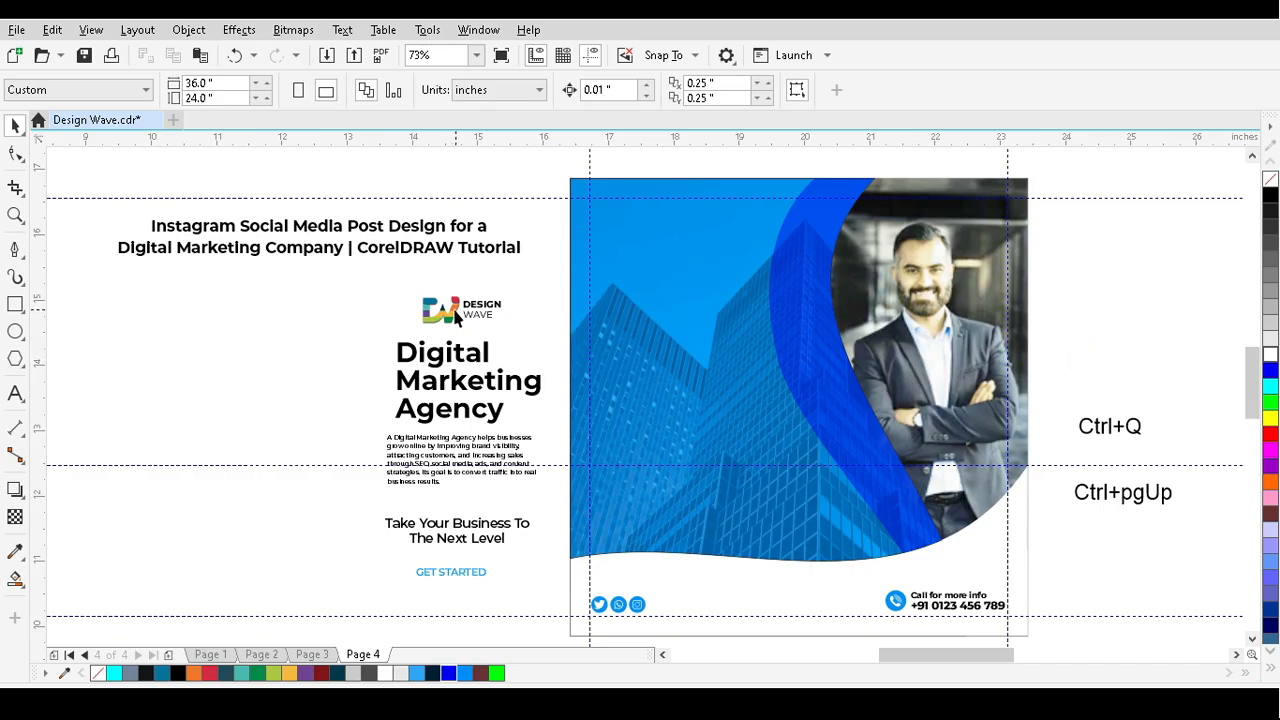
# - Move the "Digital Marketing Agency" headline onto the post against its left margin guide and fill it with white
pyautogui.click(472, 323)
pyautogui.moveTo(531, 273); pyautogui.dragTo(541, 418)
pyautogui.click(297, 323)
pyautogui.moveTo(429, 385); pyautogui.dragTo(627, 319)
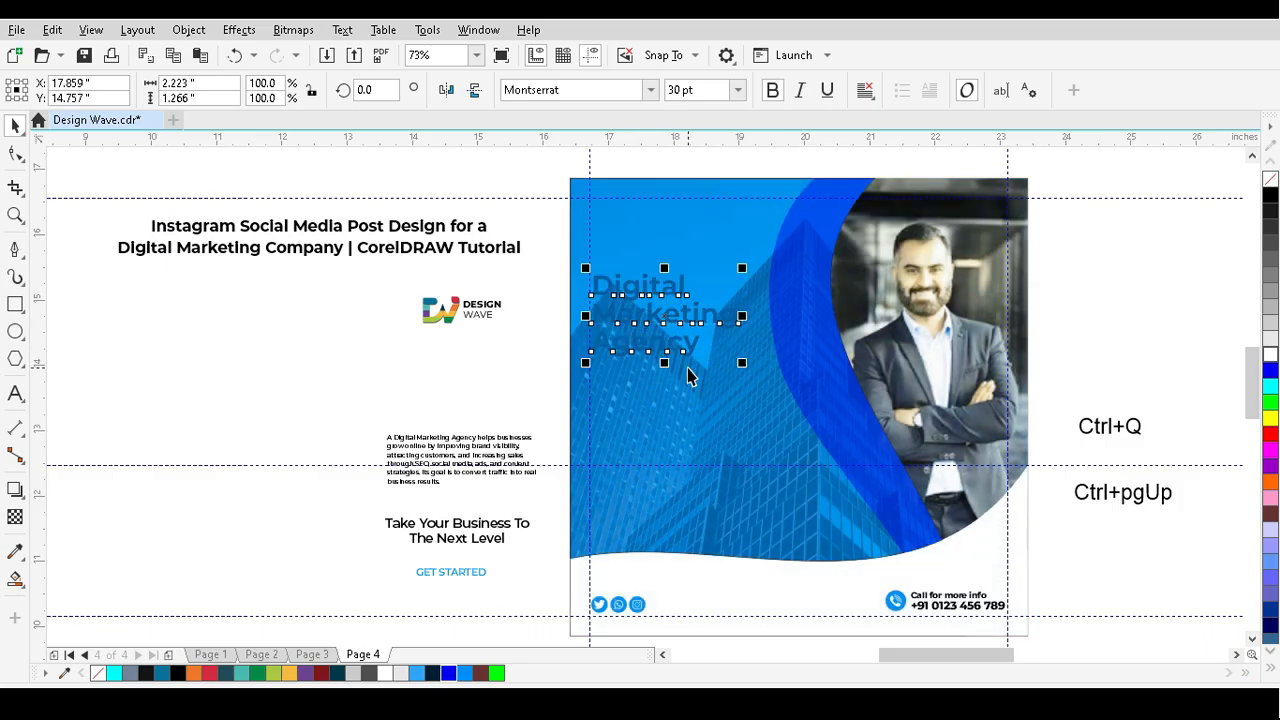
pyautogui.click(1271, 356)
pyautogui.click(1093, 340)
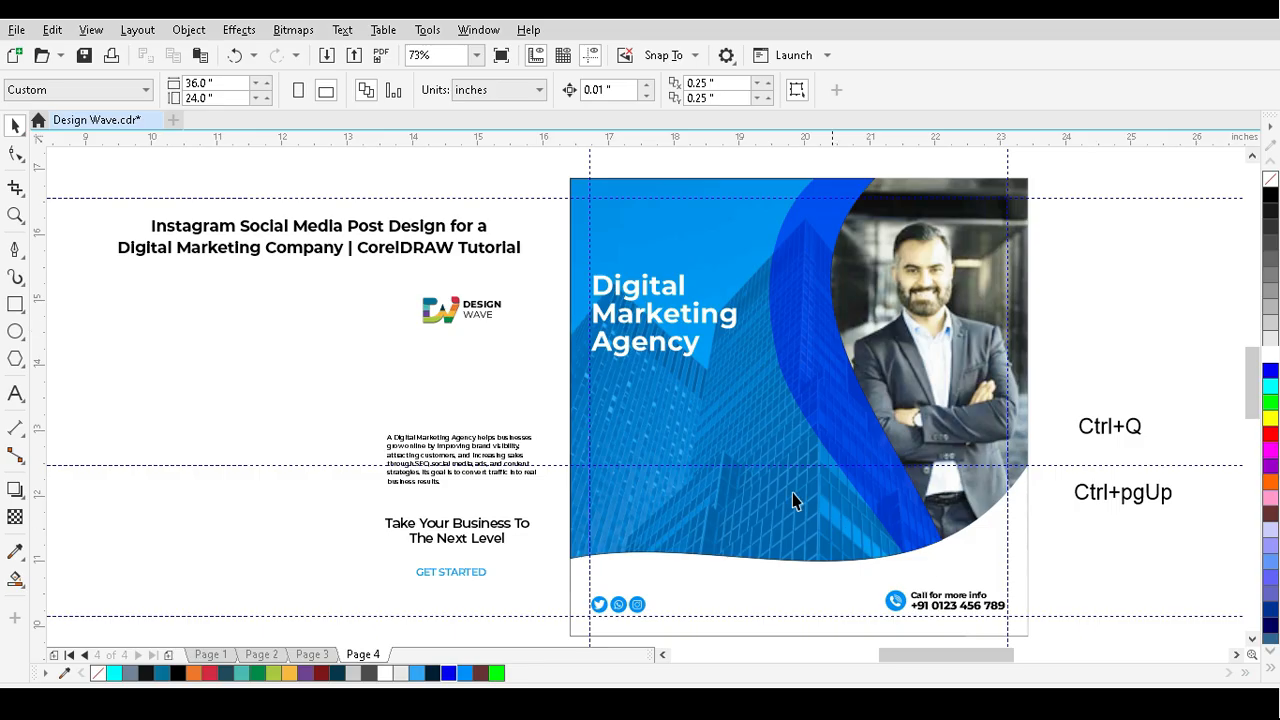
# - Place the Design Wave logo above the headline, ungroup it and fill its "DESIGN WAVE" lettering with white
pyautogui.moveTo(457, 318); pyautogui.dragTo(624, 216)
pyautogui.click(1157, 266)
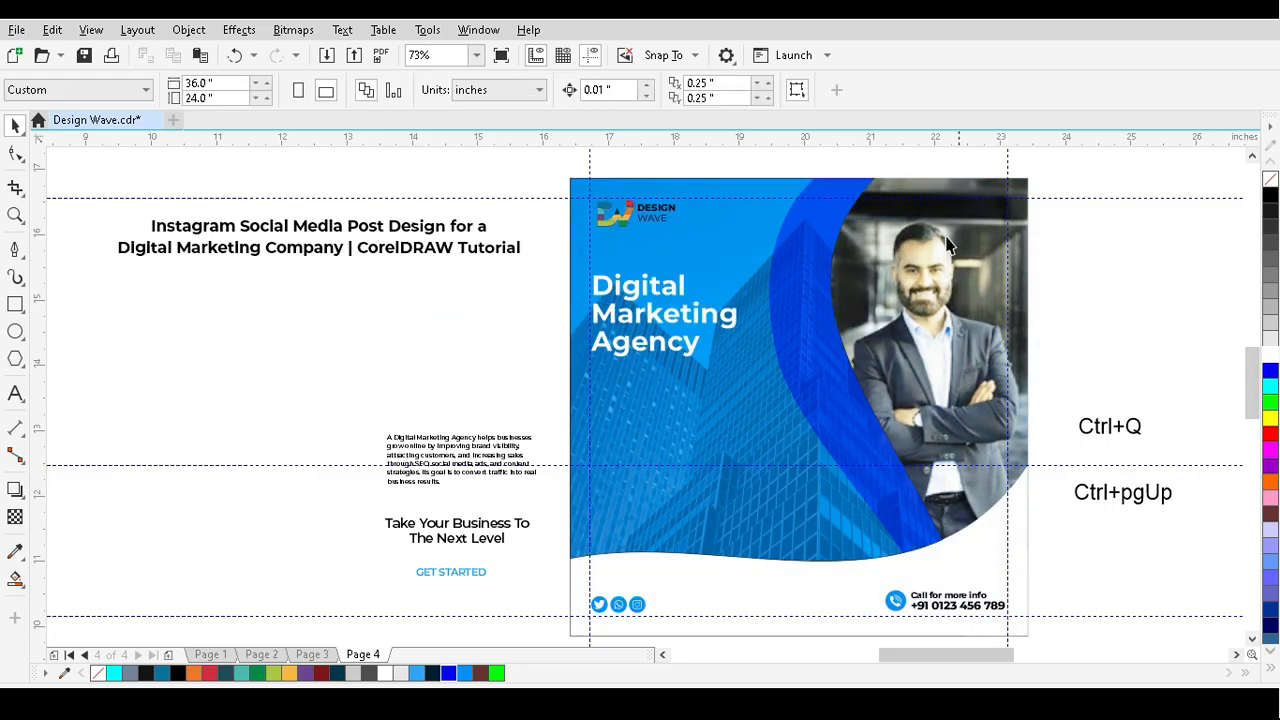
pyautogui.press('z')
pyautogui.moveTo(547, 160); pyautogui.dragTo(724, 262)
pyautogui.click(15, 125)
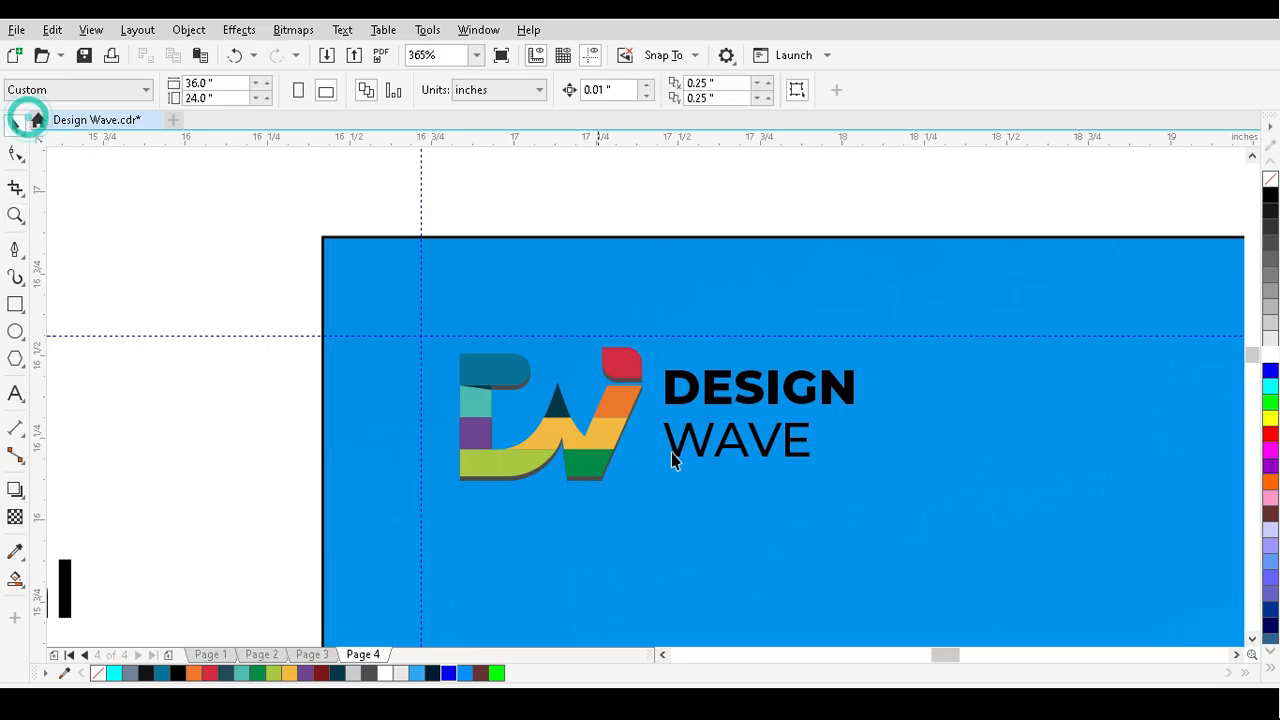
pyautogui.click(727, 422)
pyautogui.hotkey('ctrl', 'u')
pyautogui.click(812, 347)
pyautogui.click(716, 404)
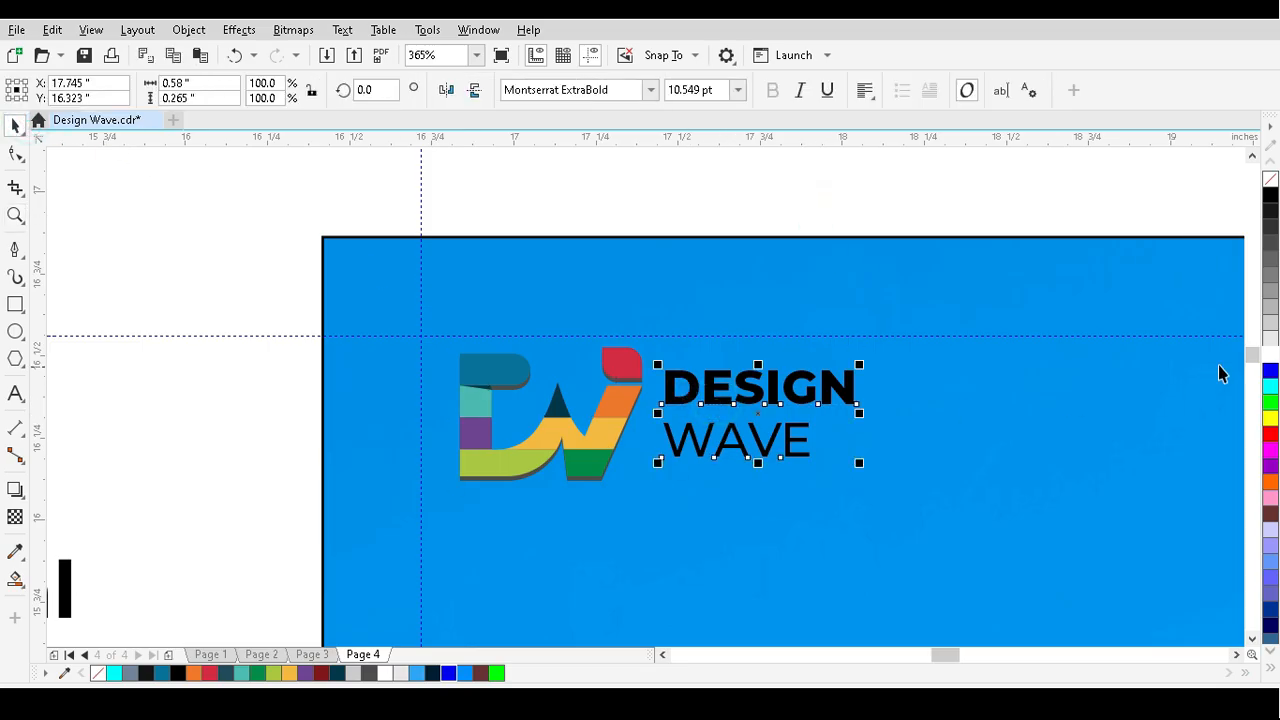
pyautogui.click(1270, 354)
# - Fit the whole logo to the upper-left margin guides and enlarge it to about 1.48 by 0.5 inches
pyautogui.moveTo(951, 196); pyautogui.dragTo(391, 563)
pyautogui.moveTo(541, 449); pyautogui.dragTo(504, 432)
pyautogui.moveTo(823, 470); pyautogui.dragTo(968, 526)
pyautogui.press('F3')
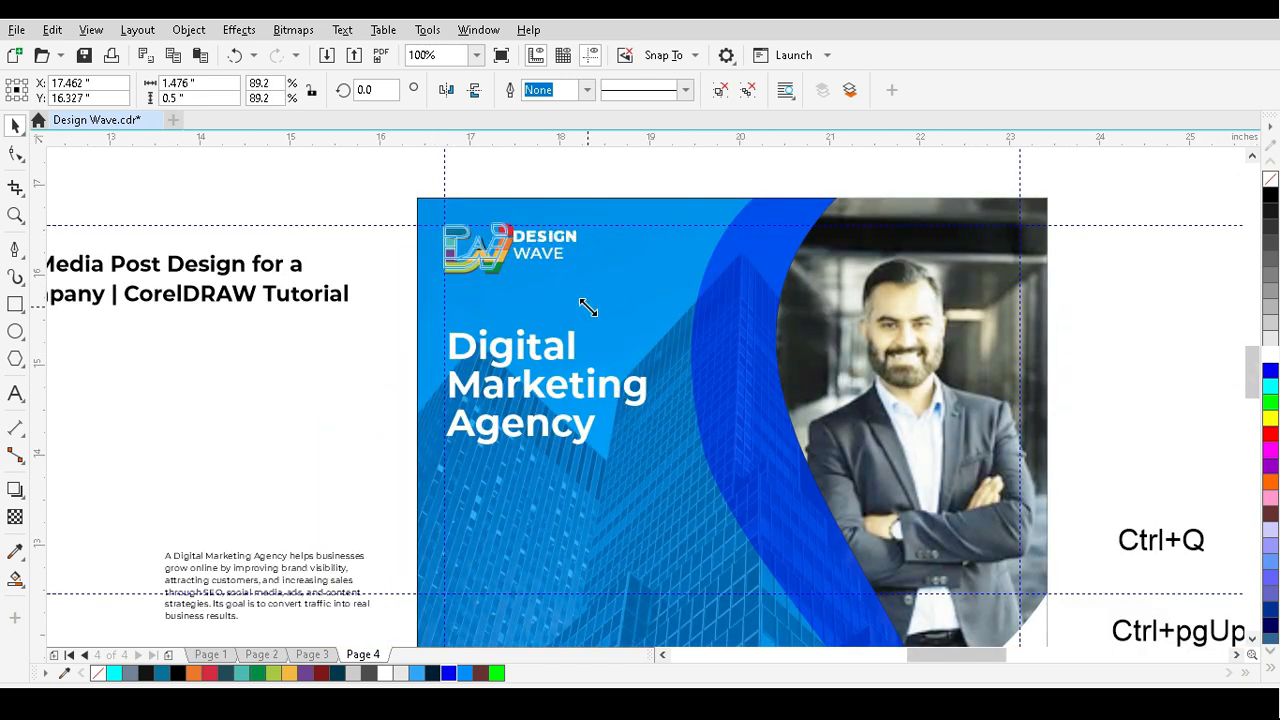
pyautogui.click(689, 177)
pyautogui.click(1252, 645)
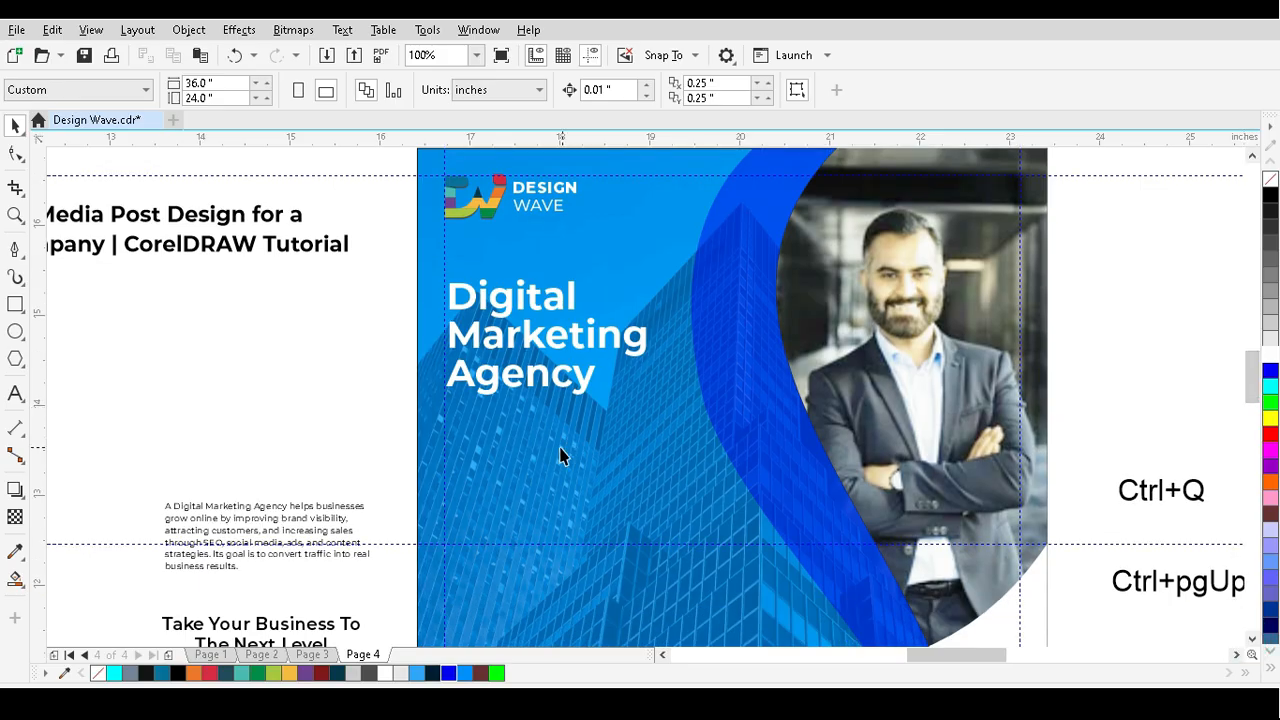
# - Align the headline's left edge with the logo's left edge
pyautogui.click(483, 294)
pyautogui.keyDown('shift'); pyautogui.click(466, 183); pyautogui.keyUp('shift')
pyautogui.click(1166, 268)
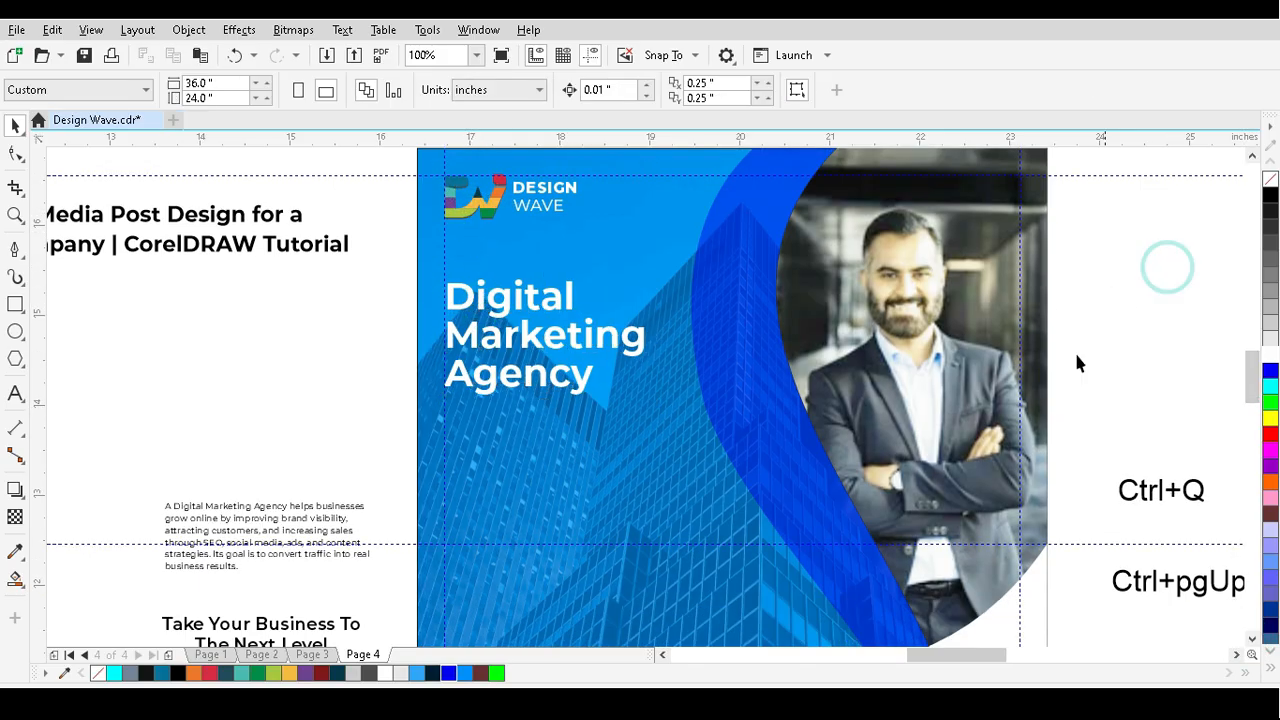
# - Nudge the headline up towards the logo and enlarge it to about 45.2 pt
pyautogui.click(529, 298)
pyautogui.press('Up')
pyautogui.press('Up')
pyautogui.press('Up')
pyautogui.press('Up')
pyautogui.press('Up')
pyautogui.press('Up')
pyautogui.press('Up')
pyautogui.press('Up')
pyautogui.press('Up')
pyautogui.press('Up')
pyautogui.press('Up')
pyautogui.press('Up')
pyautogui.press('Up')
pyautogui.press('Up')
pyautogui.press('Up')
pyautogui.press('Up')
pyautogui.moveTo(650, 388); pyautogui.dragTo(752, 557)
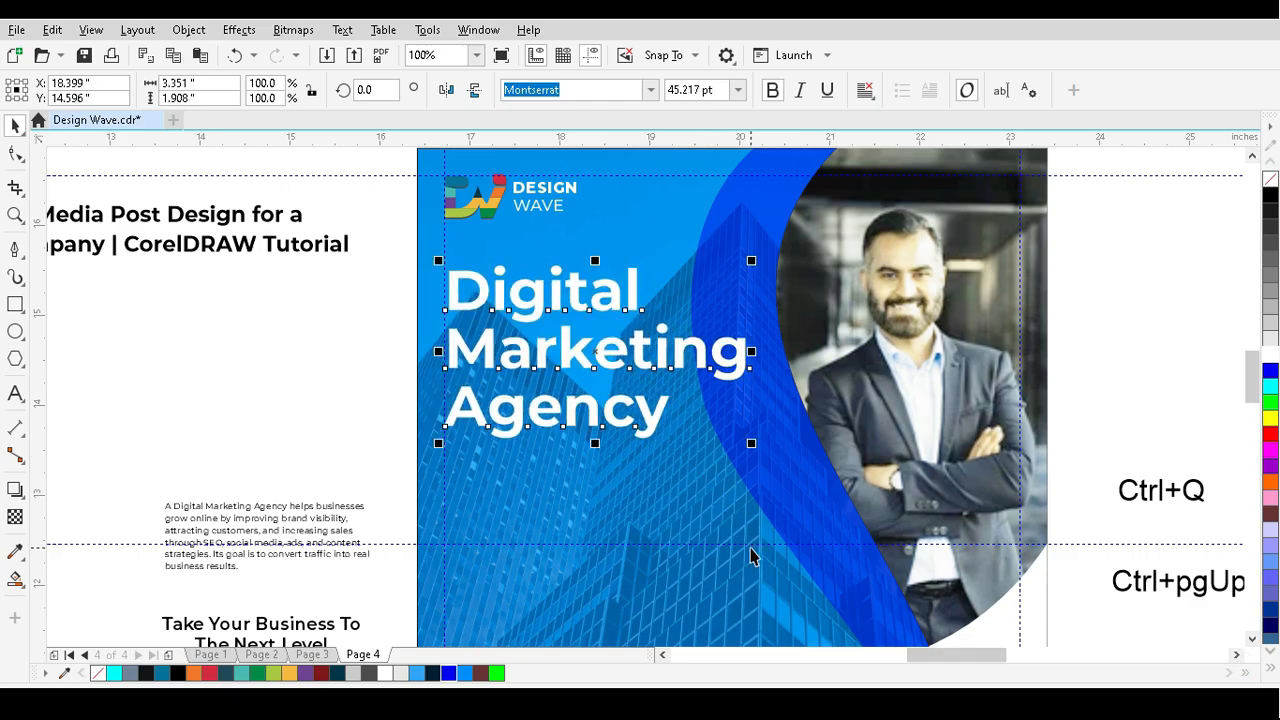
# - Move the agency description paragraph under the headline and fill it with white
pyautogui.scroll(-2, 356, 245)
pyautogui.moveTo(338, 400); pyautogui.dragTo(481, 384)
pyautogui.scroll(4, 453, 361)
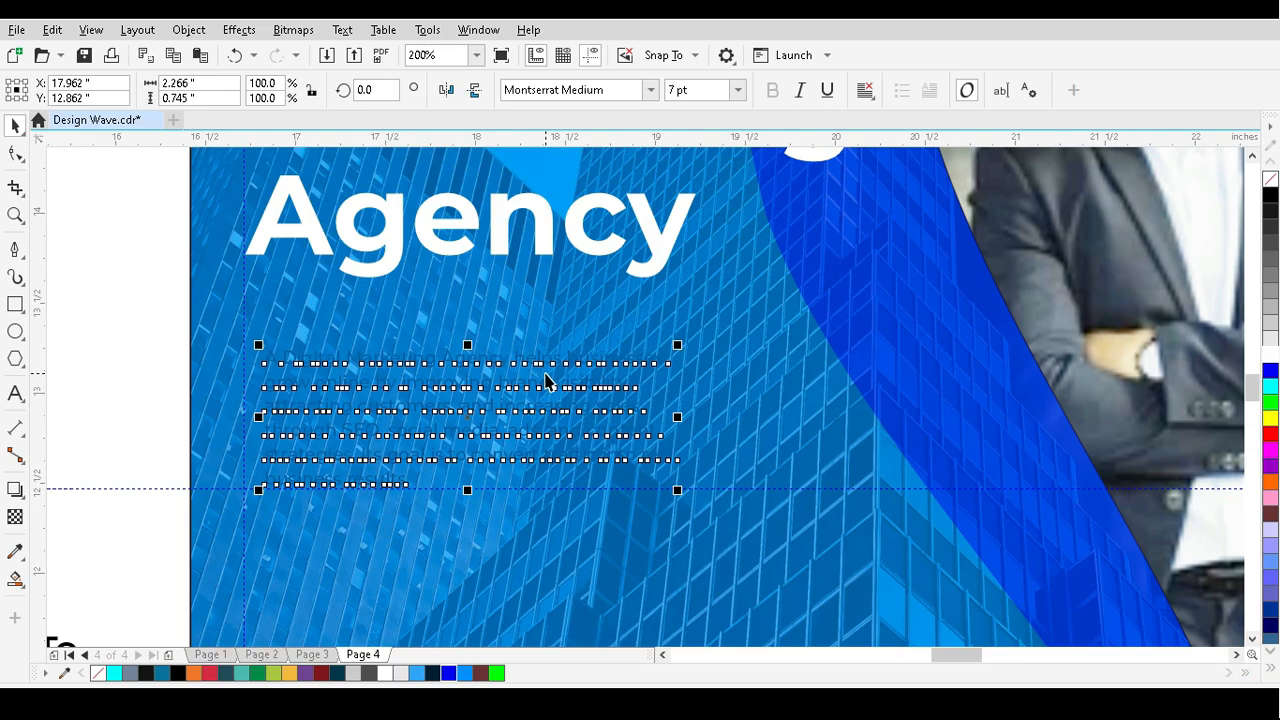
pyautogui.click(1272, 356)
pyautogui.scroll(-2, 528, 397)
pyautogui.click(811, 359)
pyautogui.scroll(1, 540, 399)
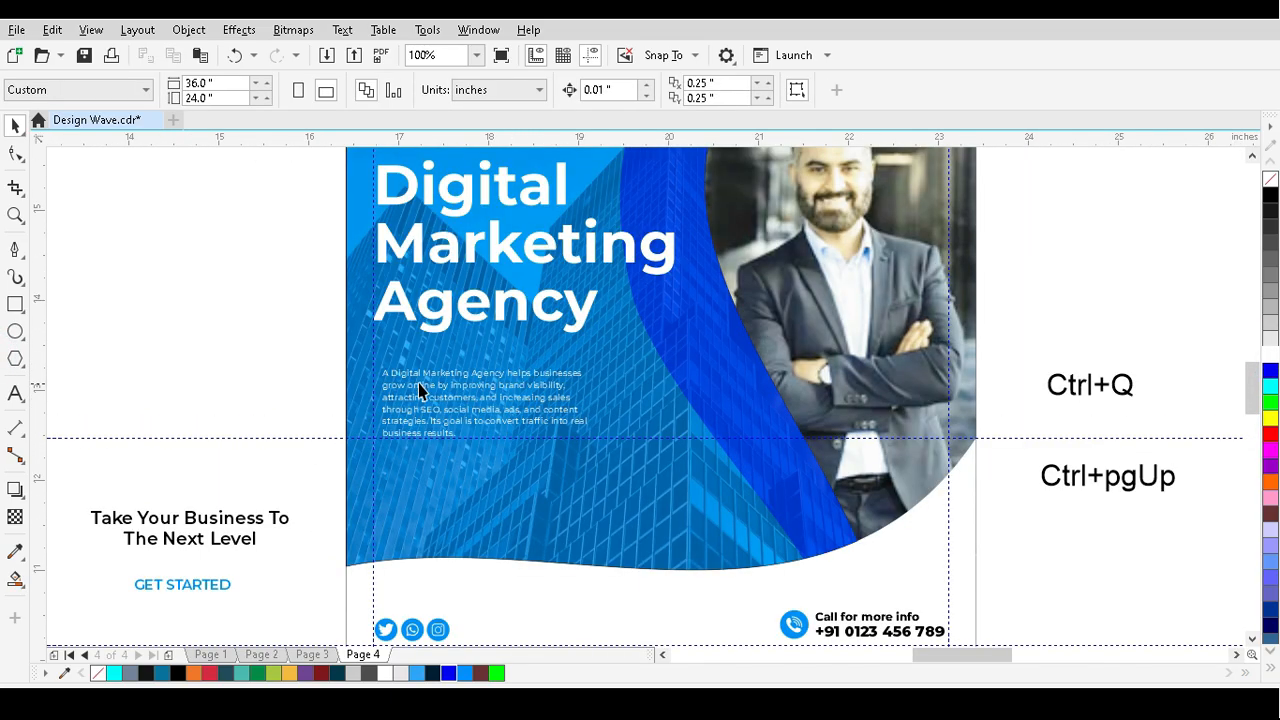
# - Align the description paragraph's left edge with the headline
pyautogui.click(419, 371)
pyautogui.click(420, 372)
pyautogui.keyDown('shift'); pyautogui.click(449, 322); pyautogui.keyUp('shift')
pyautogui.press('l')
pyautogui.click(1071, 275)
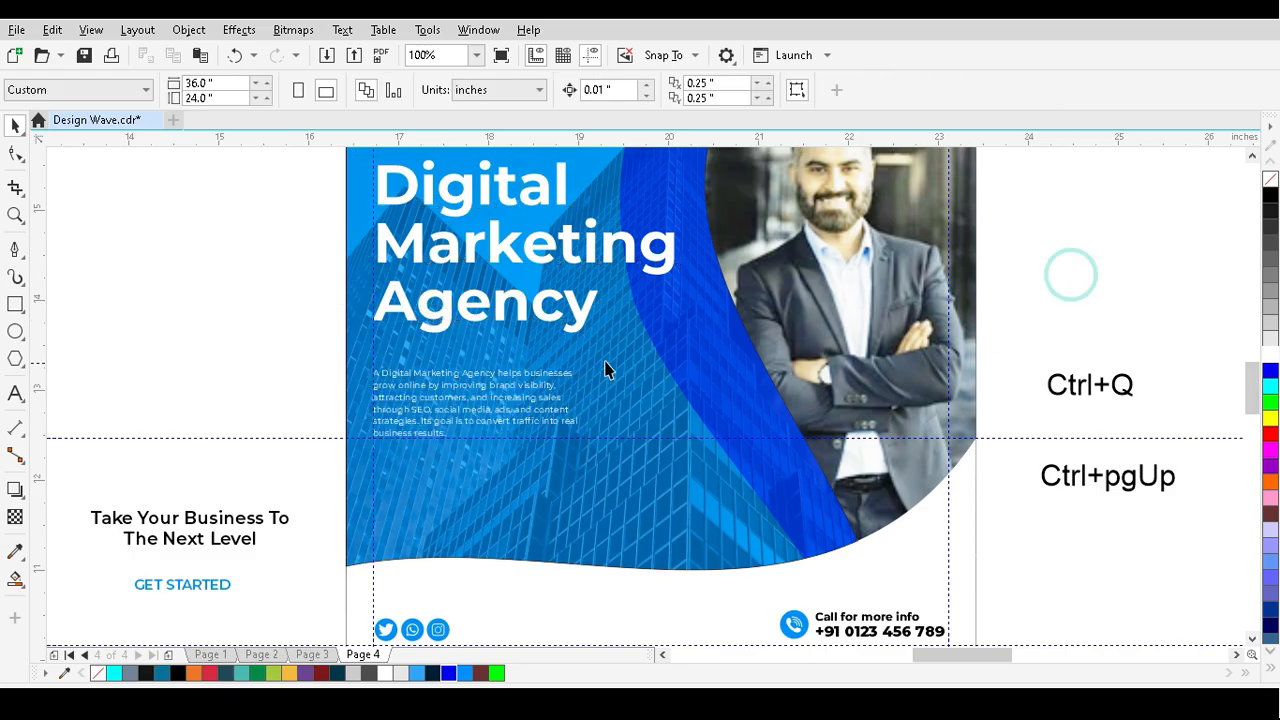
# - Enlarge the description paragraph to about 10.5 pt and add a vertical guide at the headline's right edge
pyautogui.click(575, 362)
pyautogui.moveTo(642, 427); pyautogui.dragTo(680, 509)
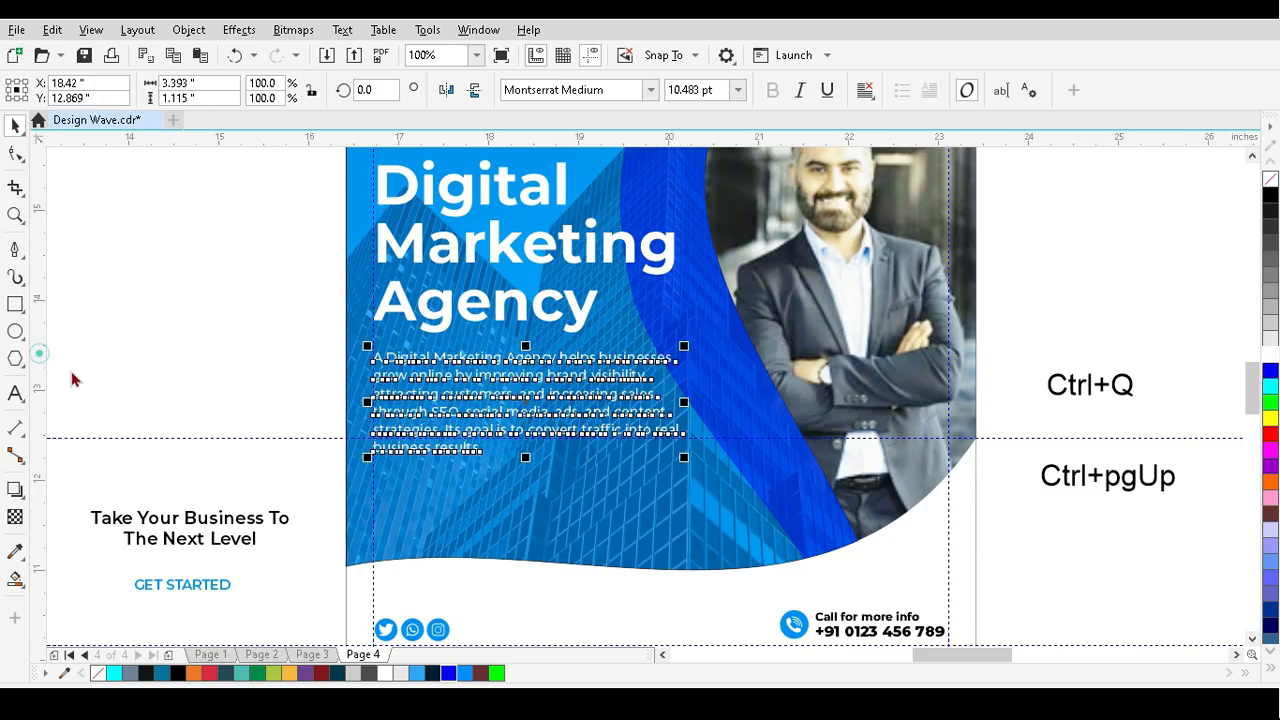
pyautogui.click(988, 342)
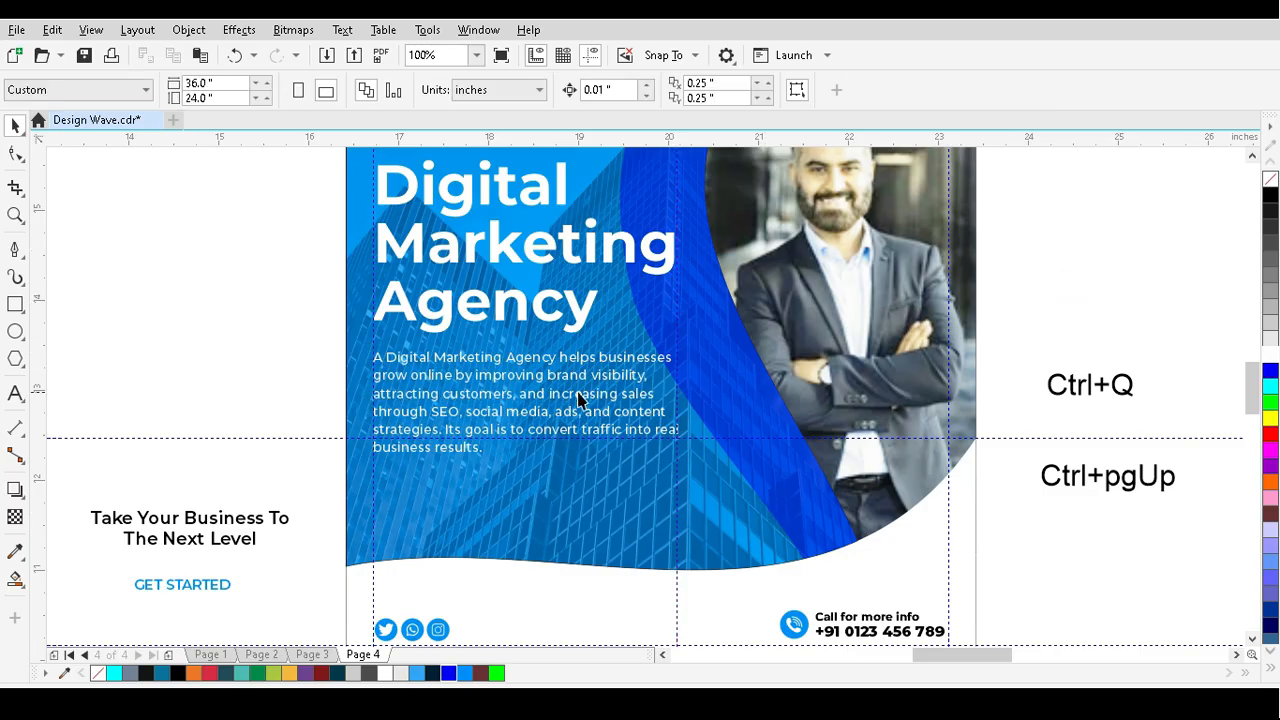
# - Move the "Take Your Business To The Next Level" tagline beneath the description paragraph and fill it with white
pyautogui.click(484, 420)
pyautogui.press('F3')
pyautogui.press('Escape')
pyautogui.moveTo(411, 445); pyautogui.dragTo(561, 428)
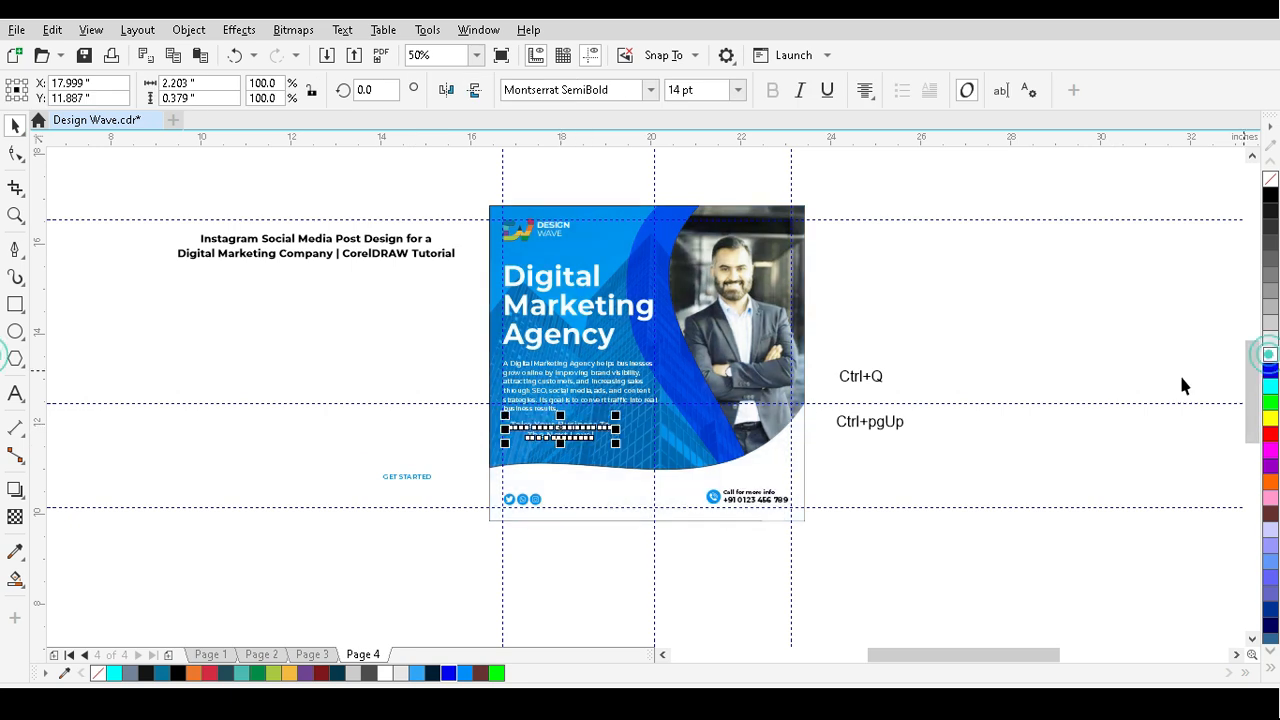
pyautogui.press('Escape')
pyautogui.scroll(3, 557, 449)
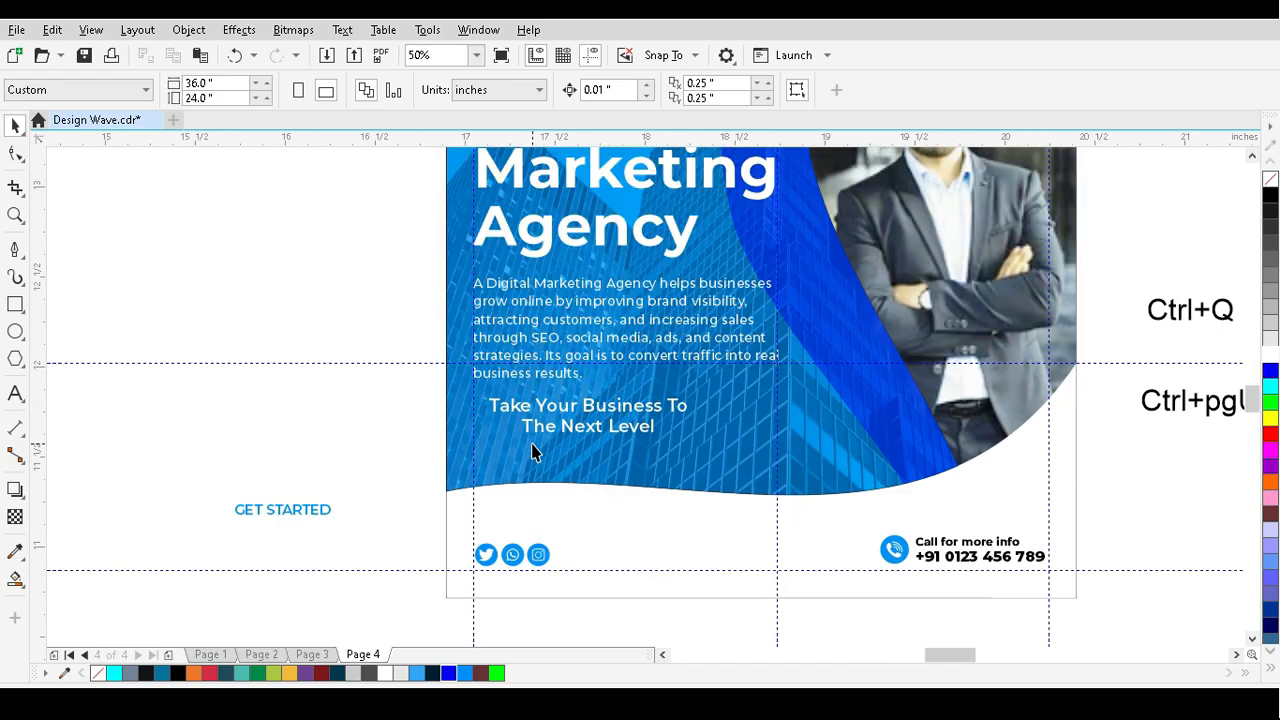
# - Center the tagline horizontally under the description paragraph and enlarge it slightly
pyautogui.click(587, 310)
pyautogui.press('c')
pyautogui.press('Escape')
pyautogui.click(720, 408)
pyautogui.moveTo(920, 428); pyautogui.dragTo(963, 463)
pyautogui.scroll(-3, 963, 463)
pyautogui.click(986, 426)
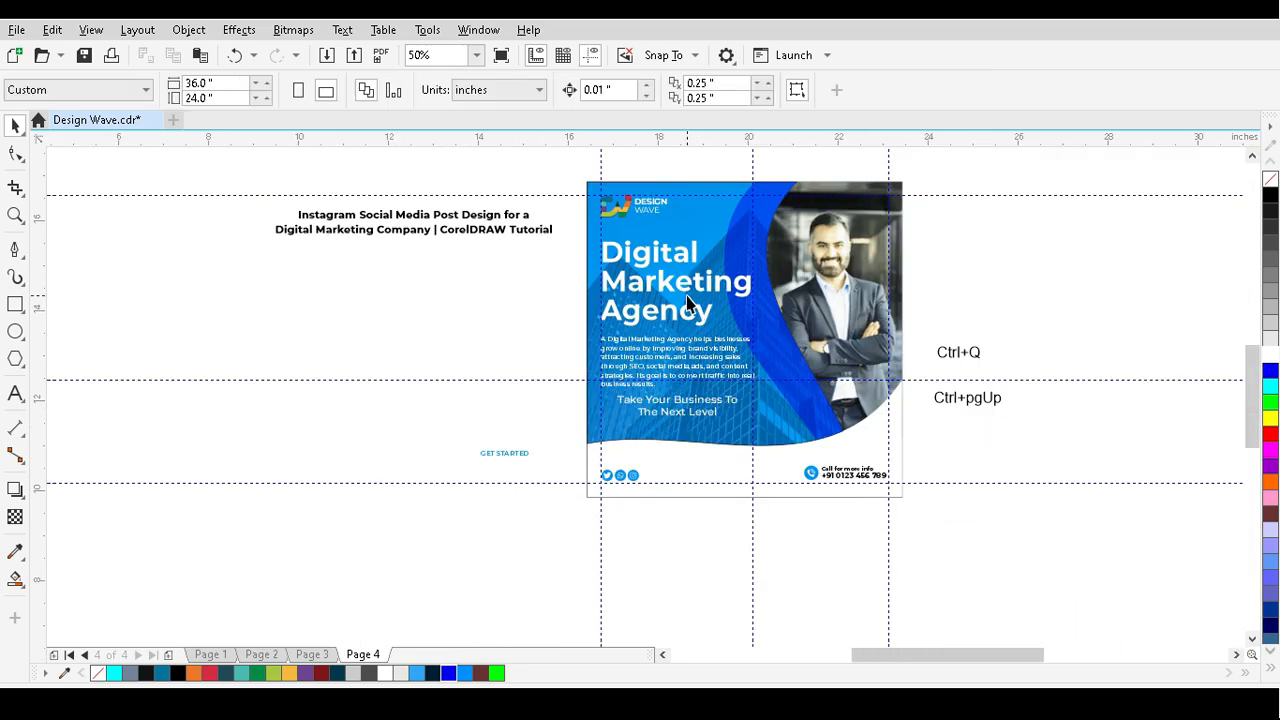
# - Nudge the headline, description and tagline up together to make room above the wave footer
pyautogui.press('z')
pyautogui.moveTo(583, 177); pyautogui.dragTo(917, 507)
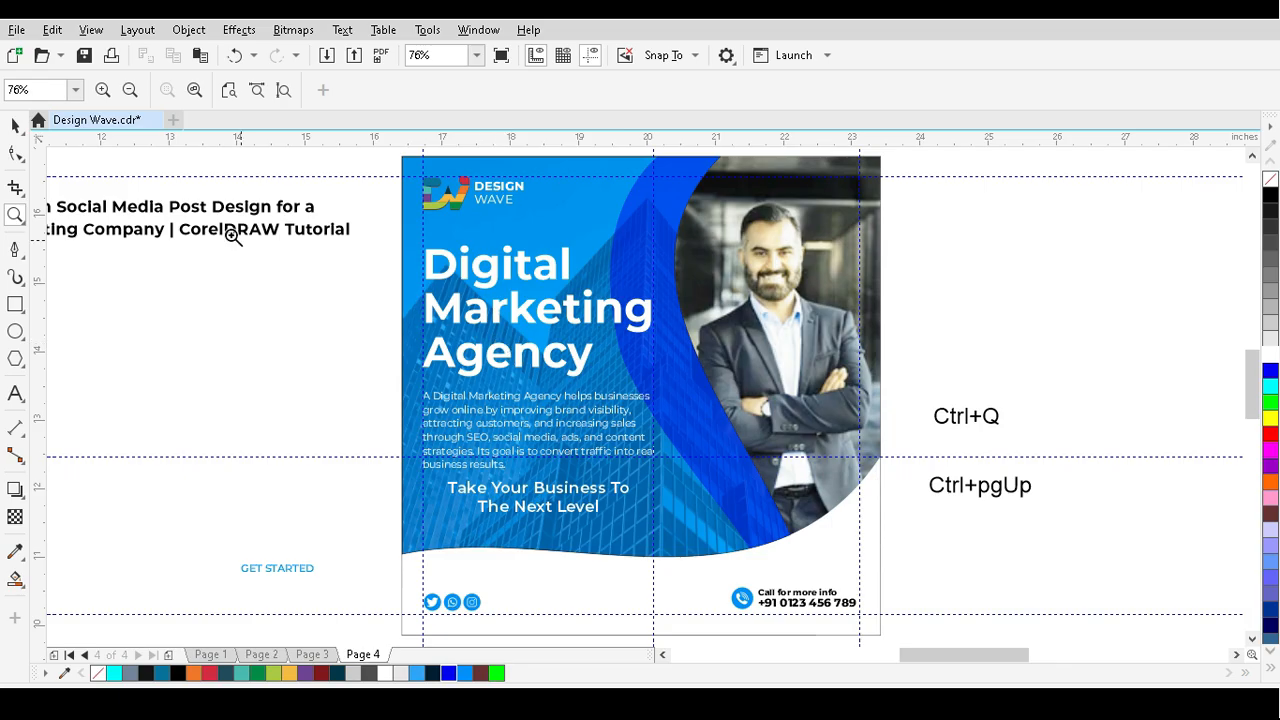
pyautogui.click(15, 125)
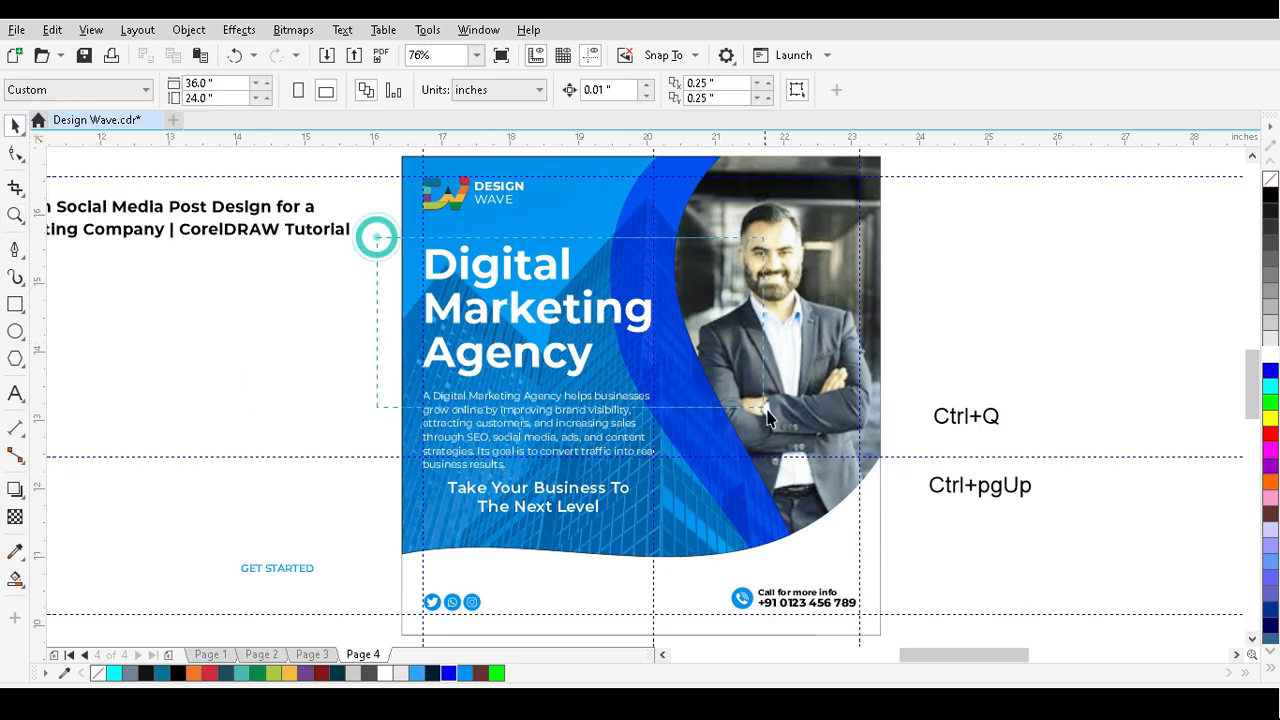
pyautogui.moveTo(374, 234); pyautogui.dragTo(775, 546)
pyautogui.press('Up')
pyautogui.press('Up')
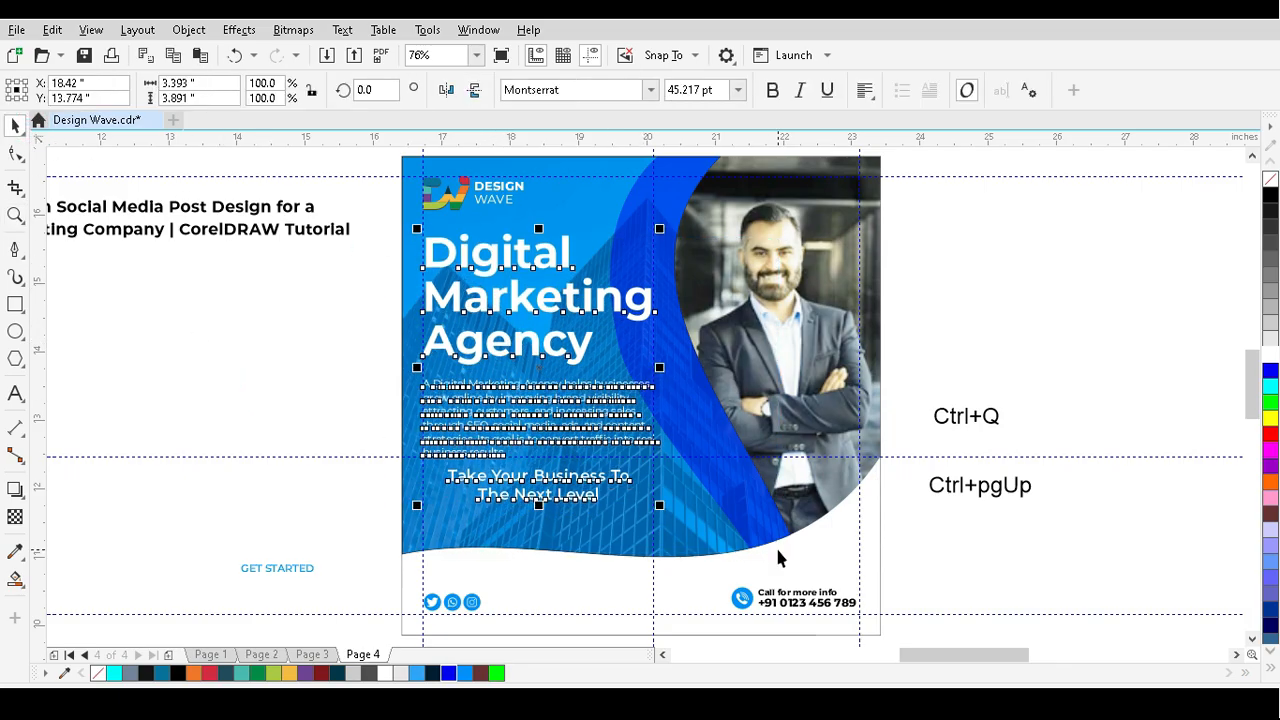
pyautogui.click(1062, 358)
# - Place the GET STARTED button centered under the tagline and bring it forward
pyautogui.moveTo(277, 568); pyautogui.dragTo(528, 524)
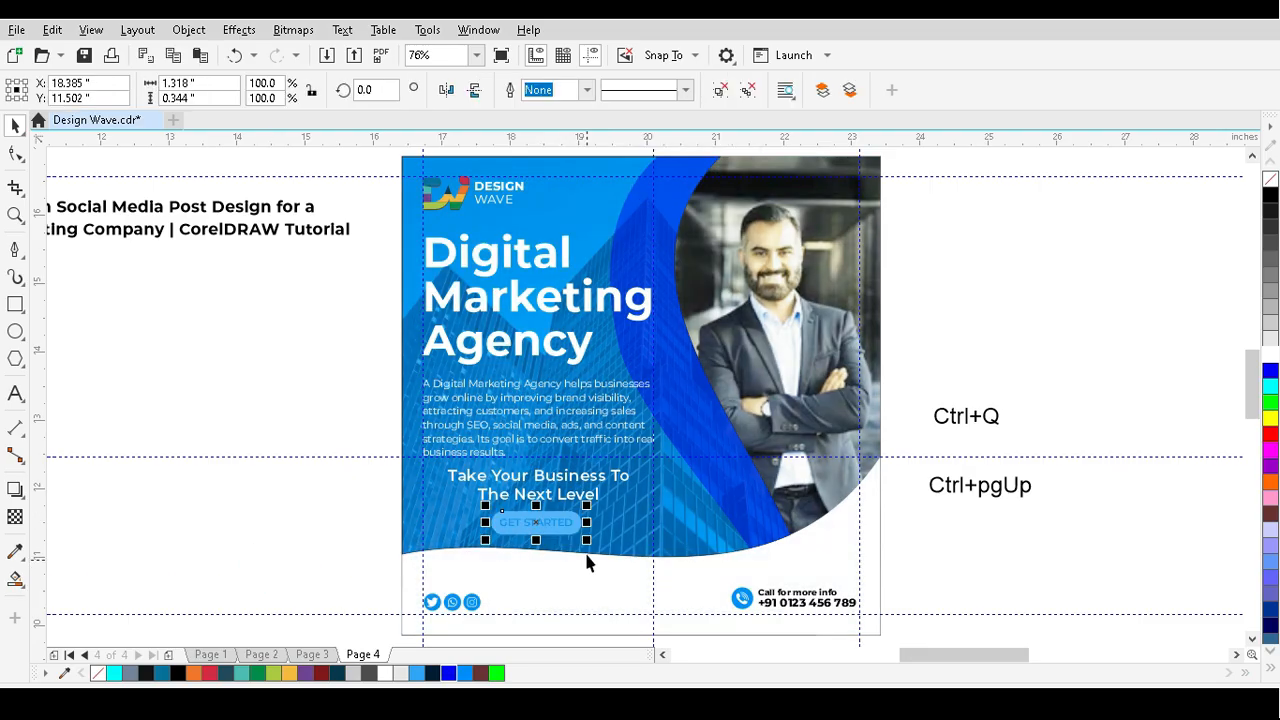
pyautogui.hotkey('ctrl', 'pageup')
pyautogui.click(1015, 525)
pyautogui.click(530, 490)
pyautogui.click(1055, 575)
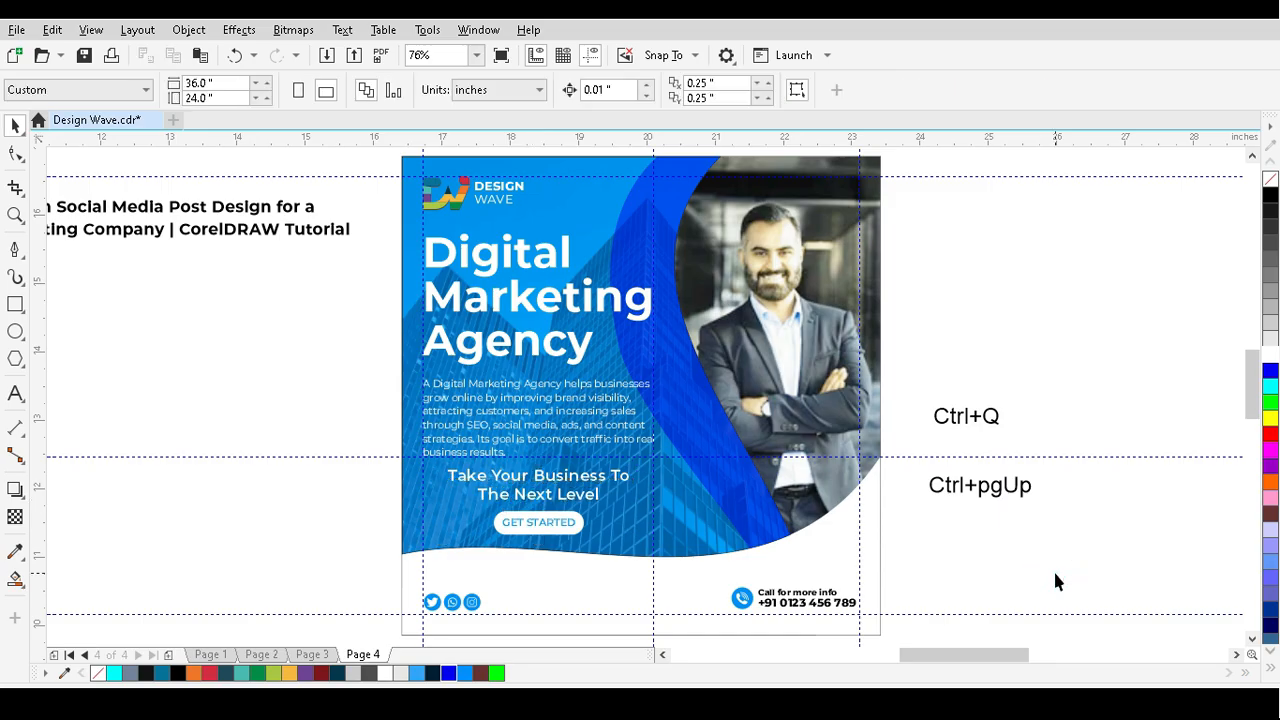
# - Delete the shortcut notes beside the post and move the tutorial title so it sits centered below the post
pyautogui.moveTo(1114, 309); pyautogui.dragTo(920, 563)
pyautogui.press('Delete')
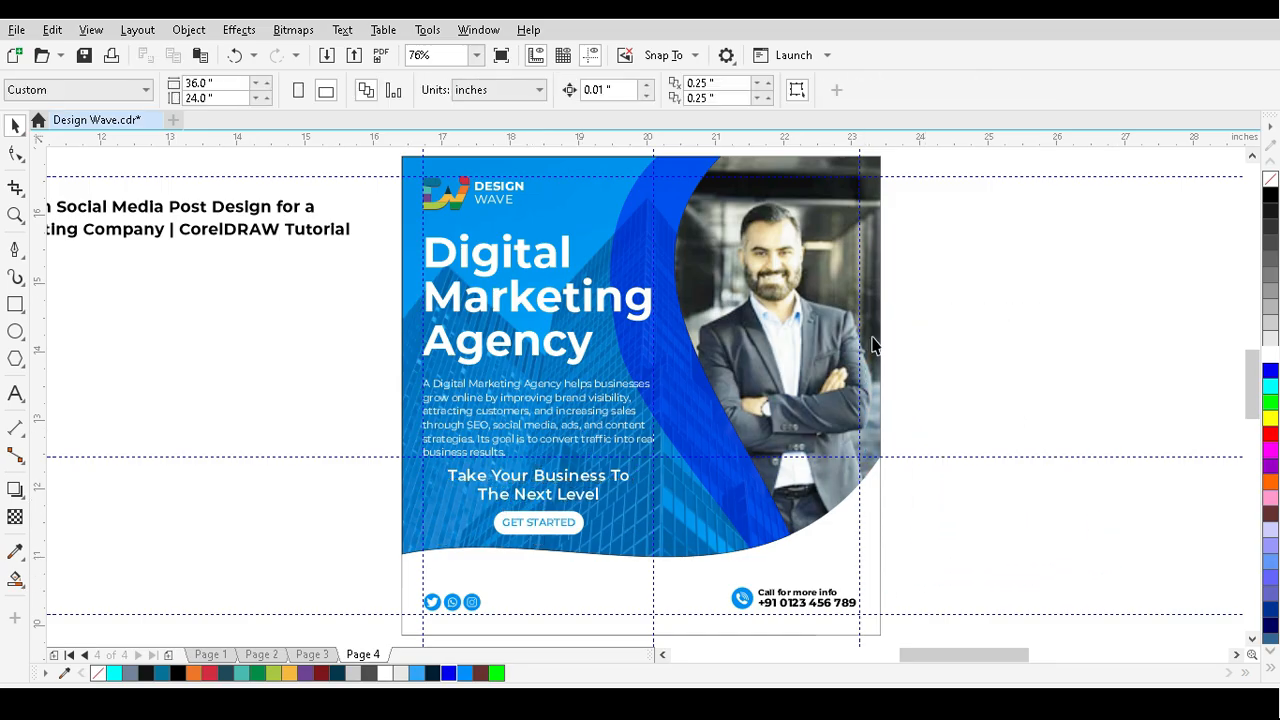
pyautogui.scroll(-2, 940, 312)
pyautogui.moveTo(537, 278); pyautogui.dragTo(783, 508)
pyautogui.click(951, 489)
pyautogui.scroll(2, 953, 486)
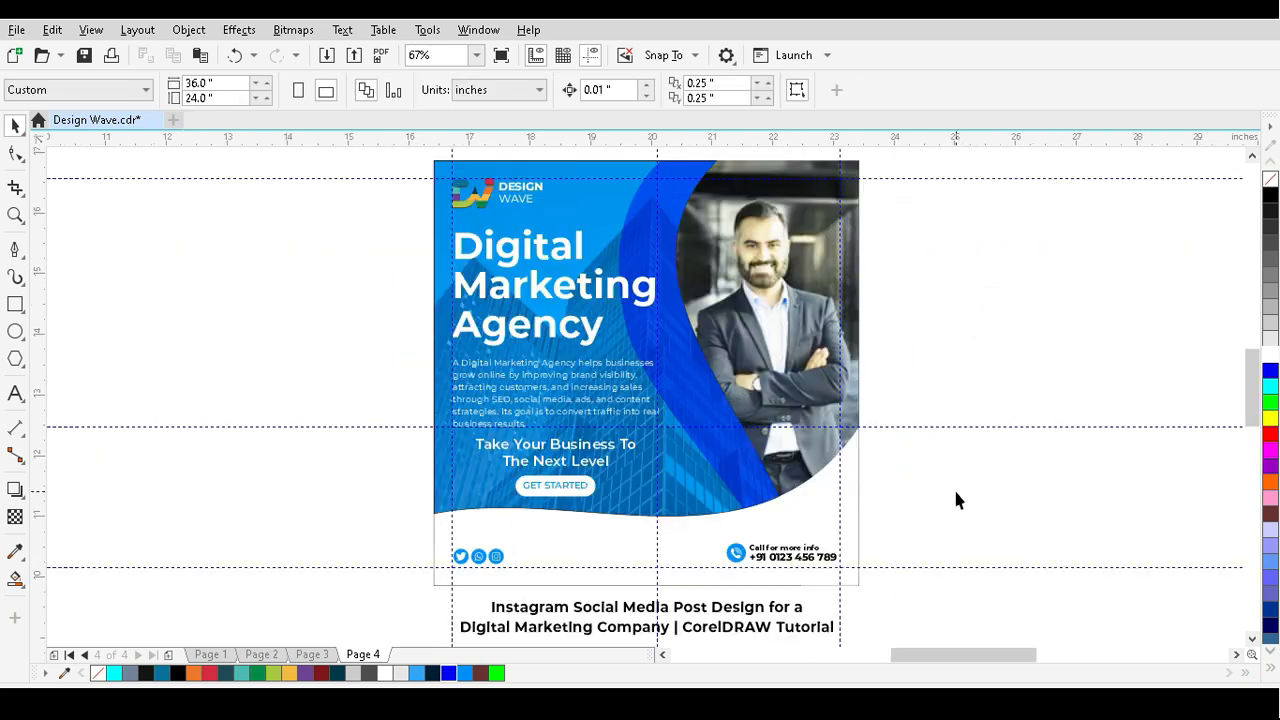